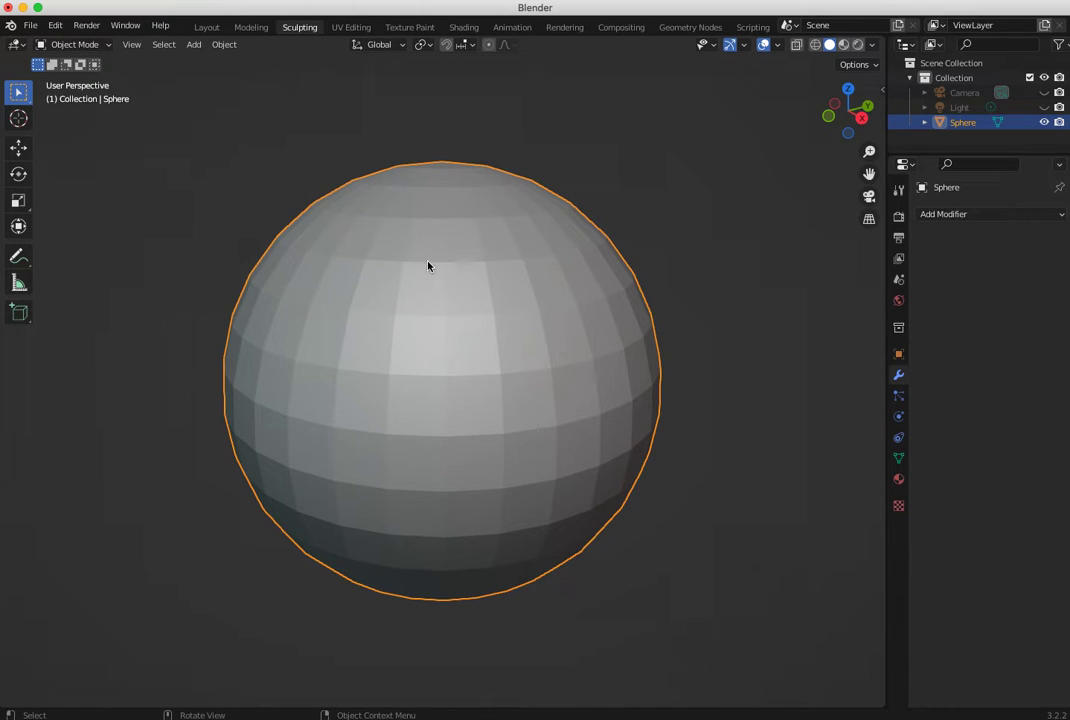
Add a Subdivision Surface modifier to the sphere and set its viewport levels to 4
{"action": "left_click", "coordinate": [957, 216]}
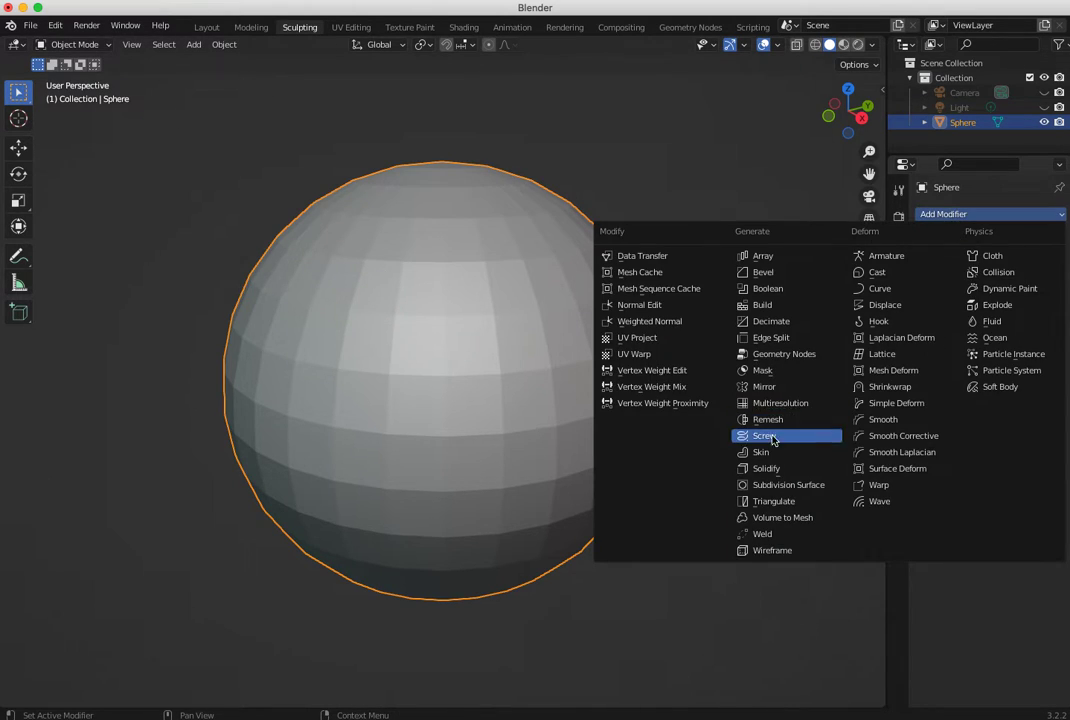
{"action": "left_click", "coordinate": [785, 486]}
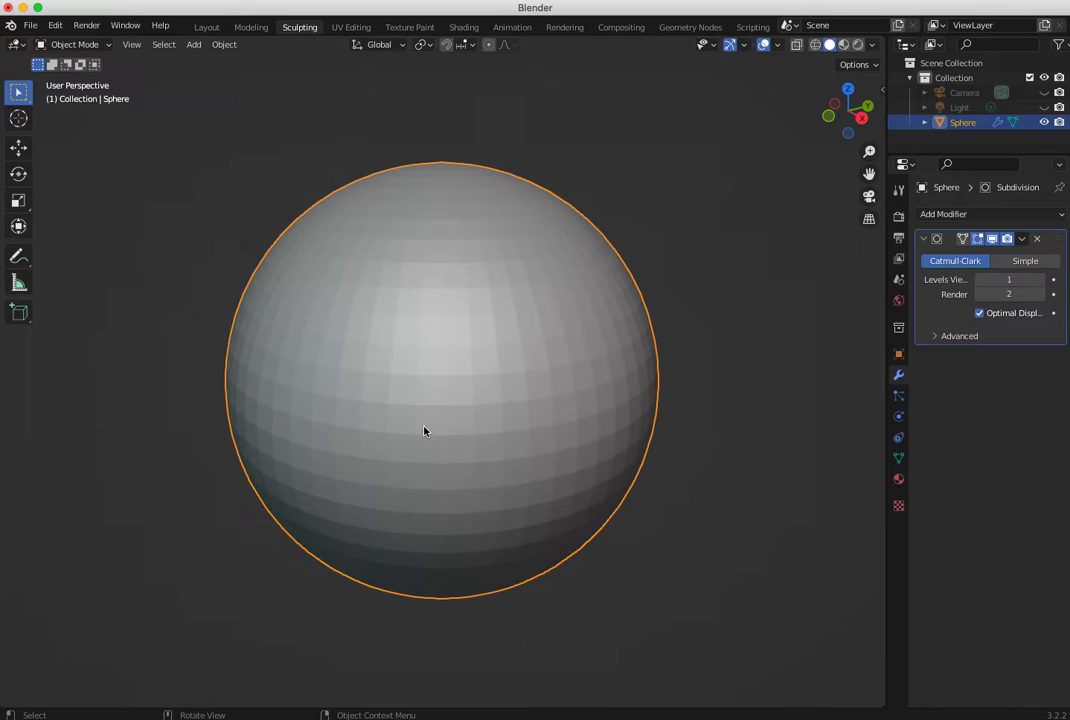
{"action": "left_click", "coordinate": [1043, 281]}
{"action": "left_click", "coordinate": [1043, 281]}
{"action": "left_click", "coordinate": [1043, 281]}
{"action": "middle_click_drag", "start_coordinate": [370, 401], "coordinate": [399, 408]}
Inspect the sphere's base mesh in Edit Mode and return to Object Mode
{"action": "left_click", "coordinate": [75, 44]}
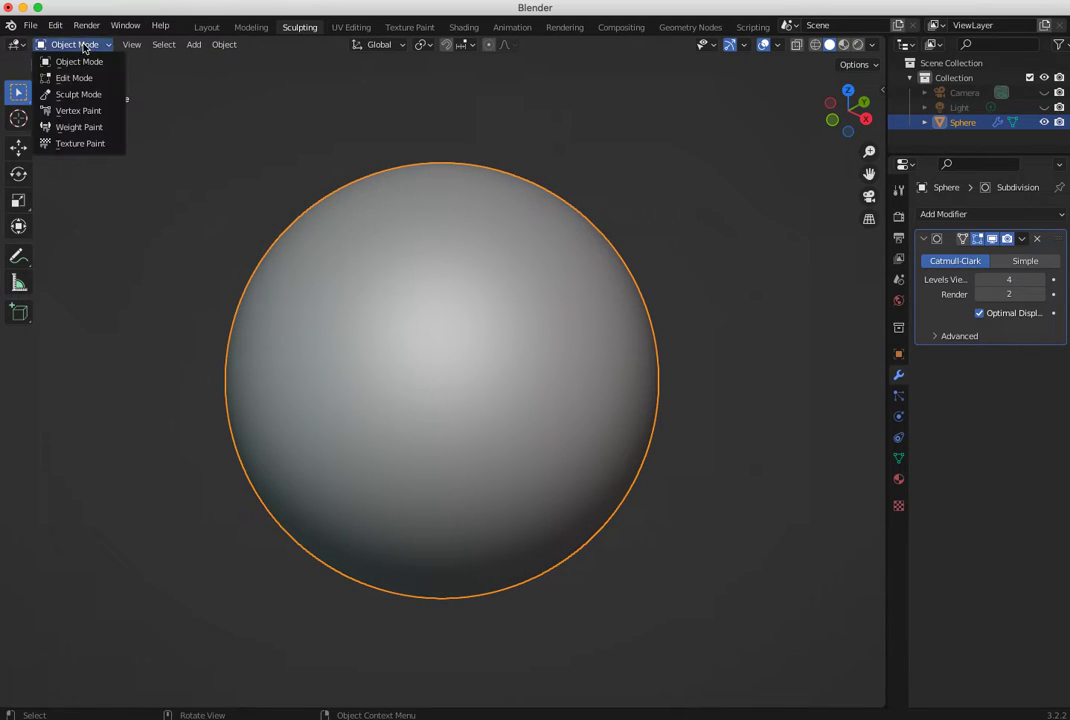
{"action": "left_click", "coordinate": [92, 73]}
{"action": "left_click", "coordinate": [72, 44]}
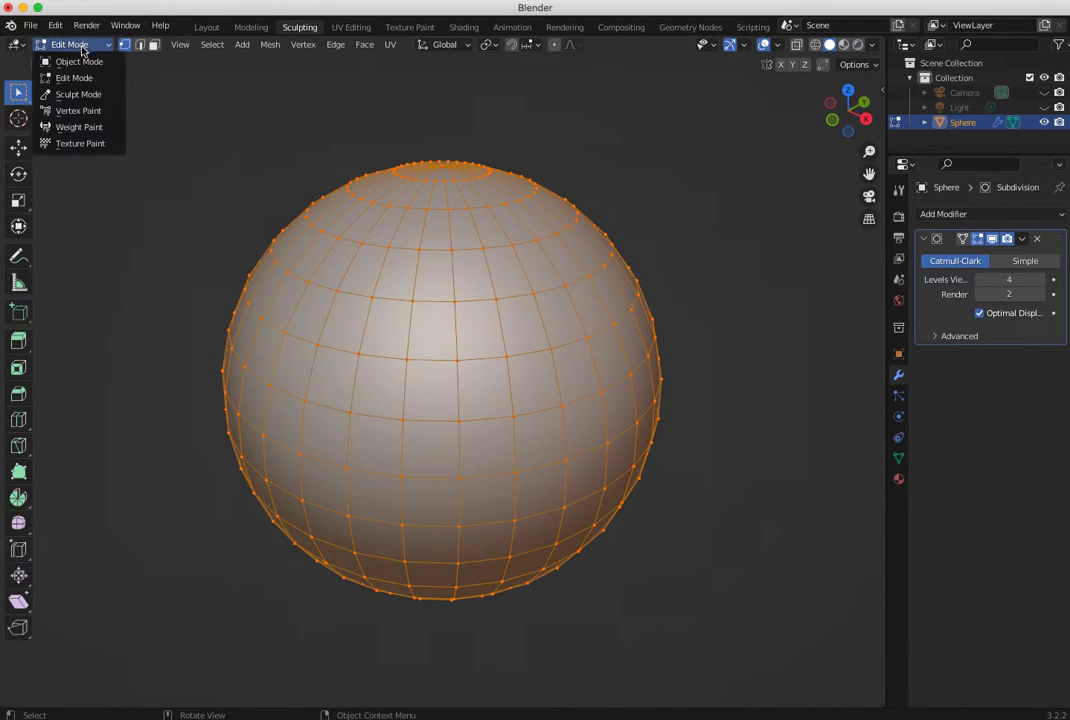
{"action": "left_click", "coordinate": [85, 62]}
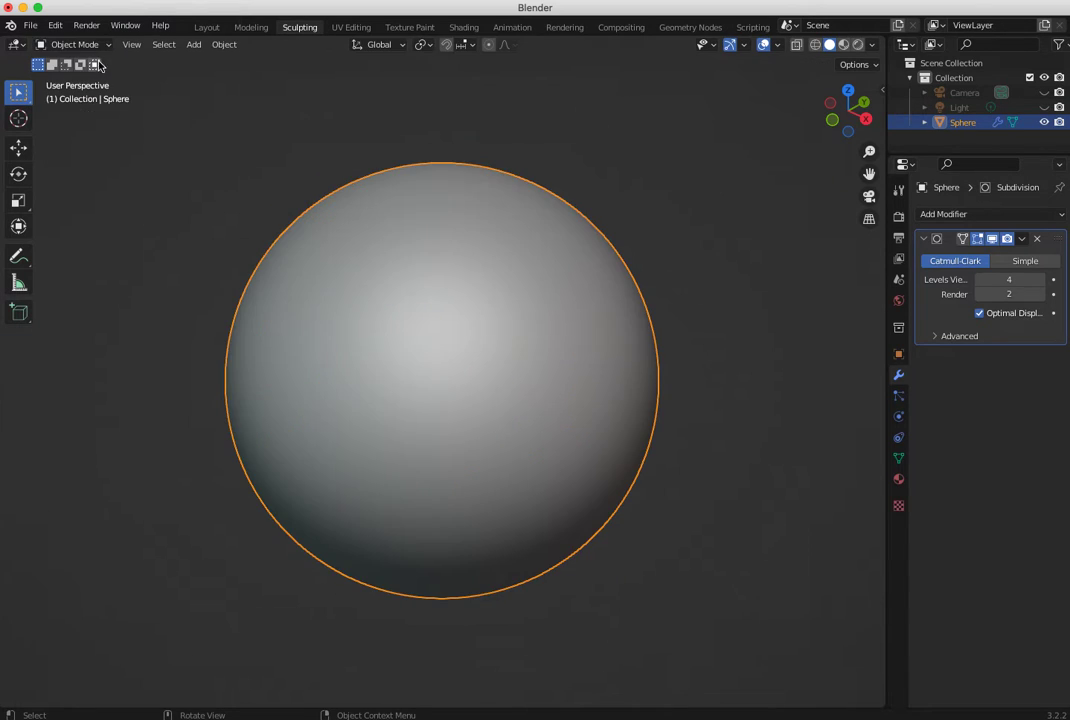
Apply the Subdivision modifier and show the sphere's real geometry in Edit Mode
{"action": "left_click", "coordinate": [1021, 239]}
{"action": "left_click", "coordinate": [957, 256]}
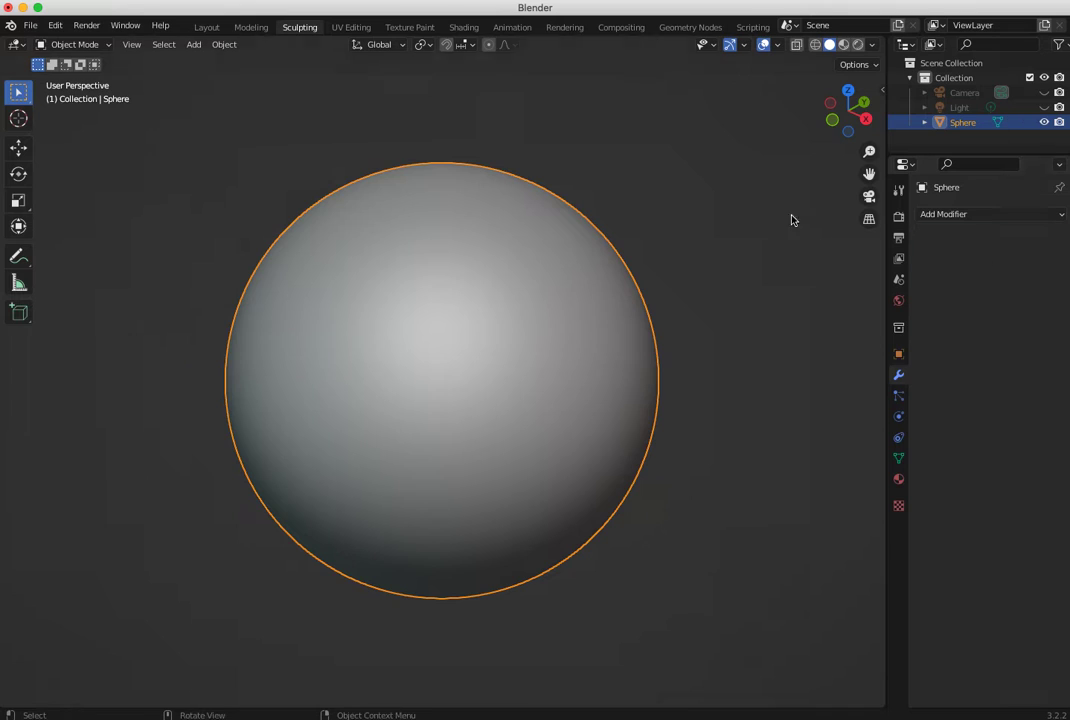
{"action": "left_click", "coordinate": [91, 46]}
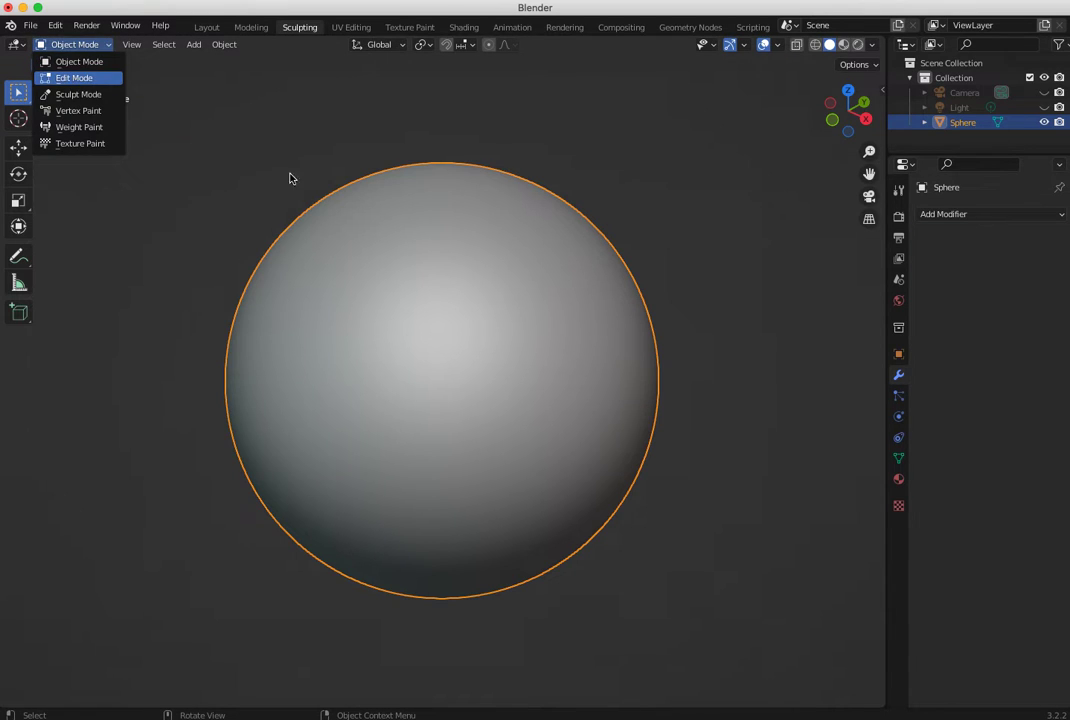
{"action": "key", "text": "Tab"}
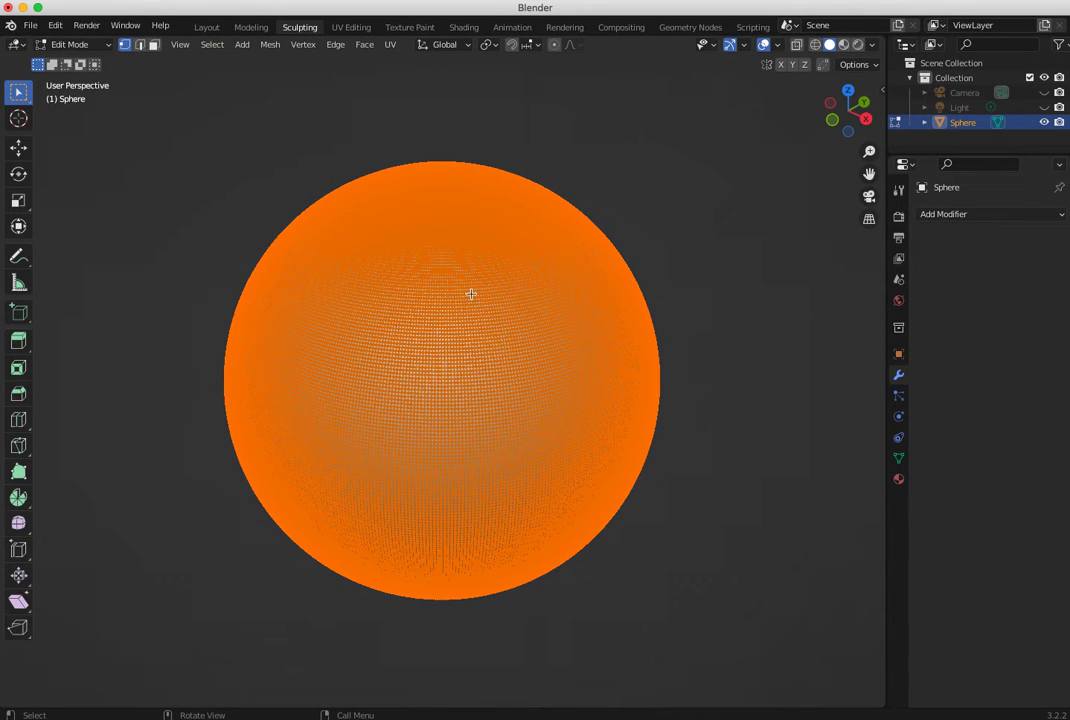
Switch to Sculpt Mode and raise a large bulge on the sphere with the Draw brush at 212 px radius
{"action": "left_click", "coordinate": [90, 49]}
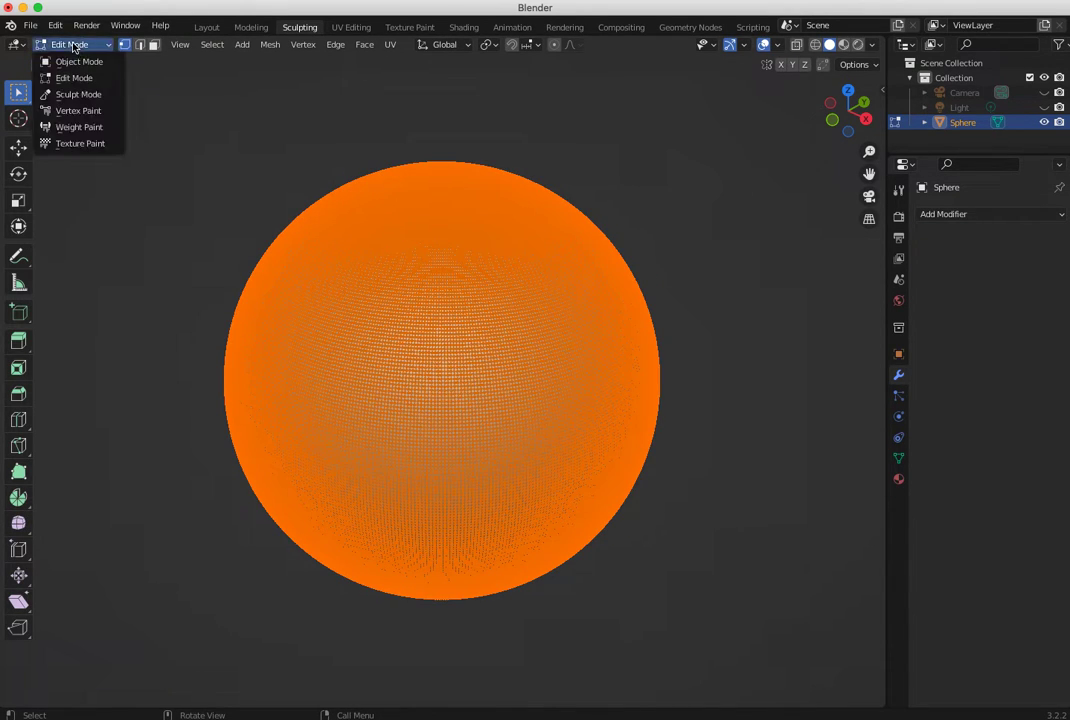
{"action": "left_click", "coordinate": [80, 94]}
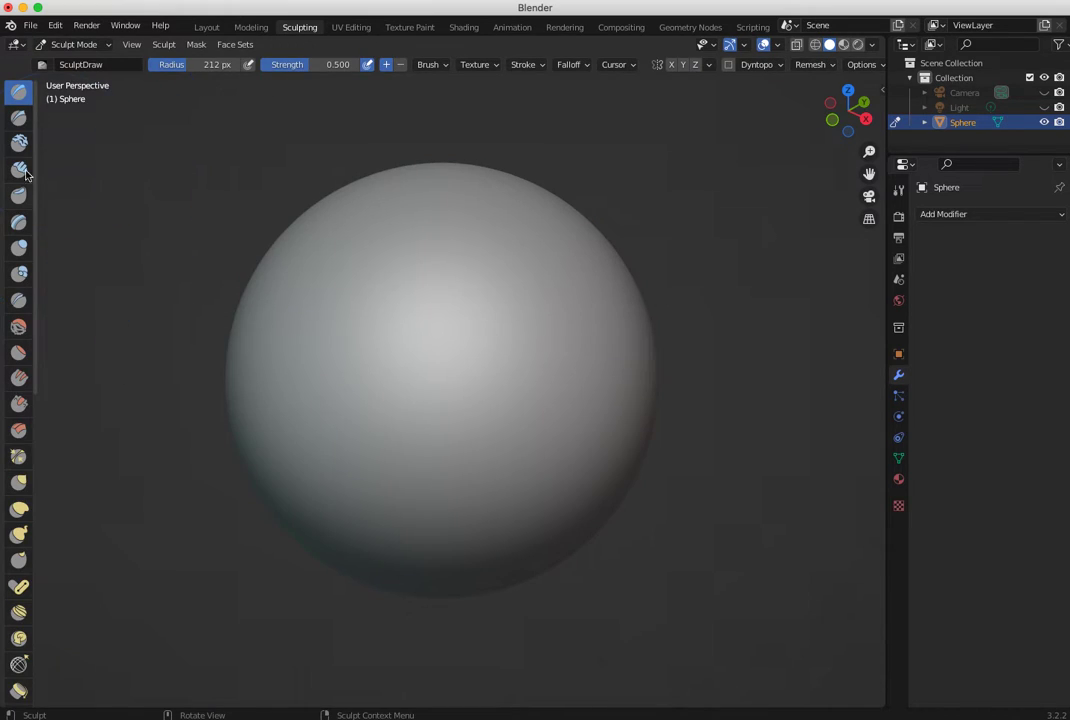
{"action": "mouse_move", "coordinate": [533, 327]}
{"action": "left_mouse_down"}
{"action": "mouse_move", "coordinate": [535, 351]}
{"action": "mouse_move", "coordinate": [506, 401]}
{"action": "mouse_move", "coordinate": [420, 388]}
{"action": "mouse_move", "coordinate": [430, 406]}
{"action": "mouse_move", "coordinate": [475, 258]}
{"action": "mouse_move", "coordinate": [350, 350]}
{"action": "left_mouse_up"}
{"action": "mouse_move", "coordinate": [350, 350]}
{"action": "middle_mouse_down"}
{"action": "mouse_move", "coordinate": [268, 362]}
{"action": "mouse_move", "coordinate": [251, 382]}
{"action": "mouse_move", "coordinate": [325, 382]}
{"action": "mouse_move", "coordinate": [388, 399]}
{"action": "middle_mouse_up"}
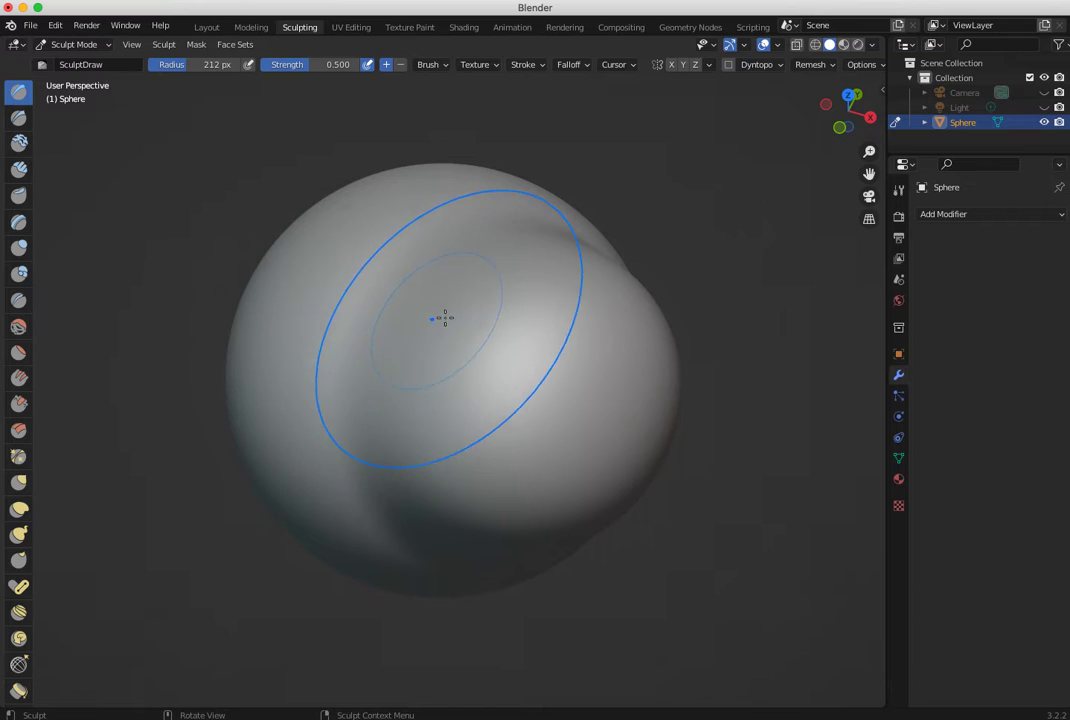
{"action": "mouse_move", "coordinate": [521, 365]}
{"action": "middle_mouse_down"}
{"action": "mouse_move", "coordinate": [442, 344]}
{"action": "mouse_move", "coordinate": [377, 353]}
{"action": "mouse_move", "coordinate": [387, 344]}
{"action": "middle_mouse_up"}
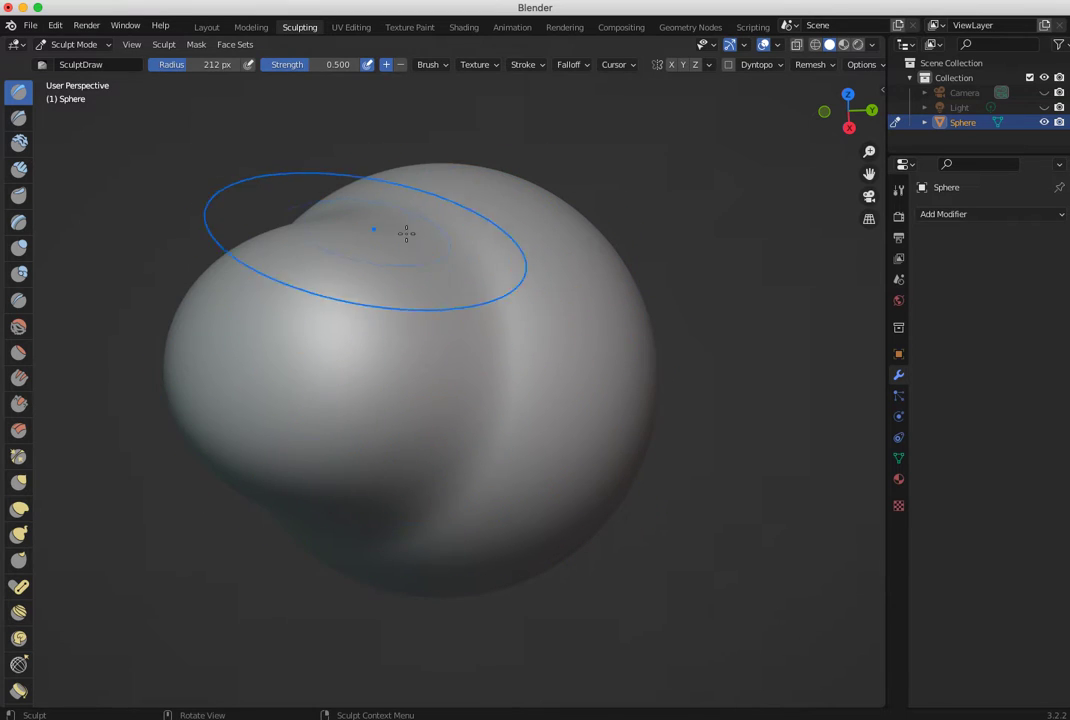
{"action": "middle_click_drag", "start_coordinate": [447, 342], "coordinate": [578, 372]}
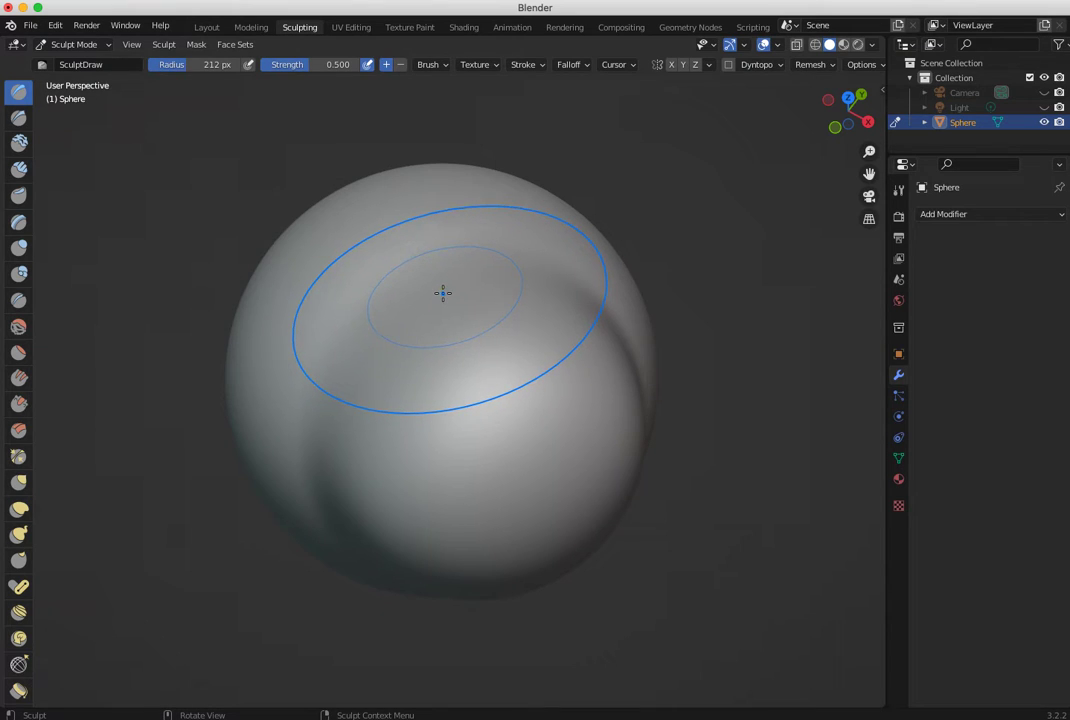
{"action": "mouse_move", "coordinate": [437, 315]}
{"action": "middle_mouse_down"}
{"action": "mouse_move", "coordinate": [493, 346]}
{"action": "mouse_move", "coordinate": [523, 339]}
{"action": "mouse_move", "coordinate": [454, 322]}
{"action": "mouse_move", "coordinate": [380, 280]}
{"action": "middle_mouse_up"}
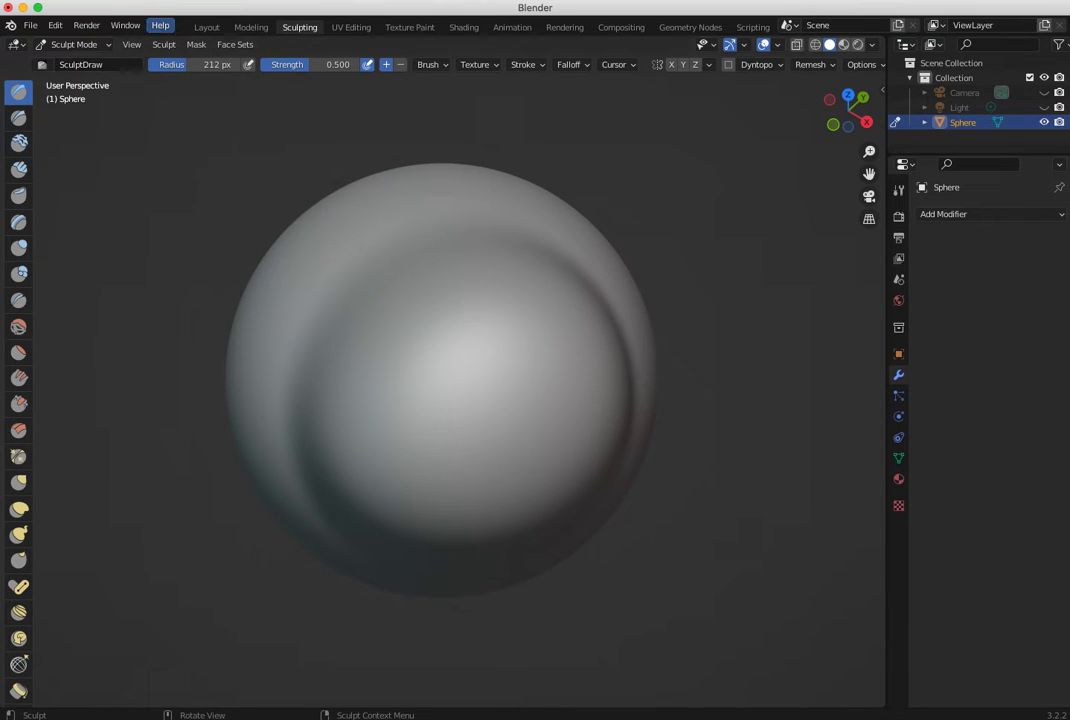
Undo the sculpted bulge and mode changes, and bring back the unapplied Subdivision modifier at viewport level 4
{"action": "key", "text": "ctrl+z"}
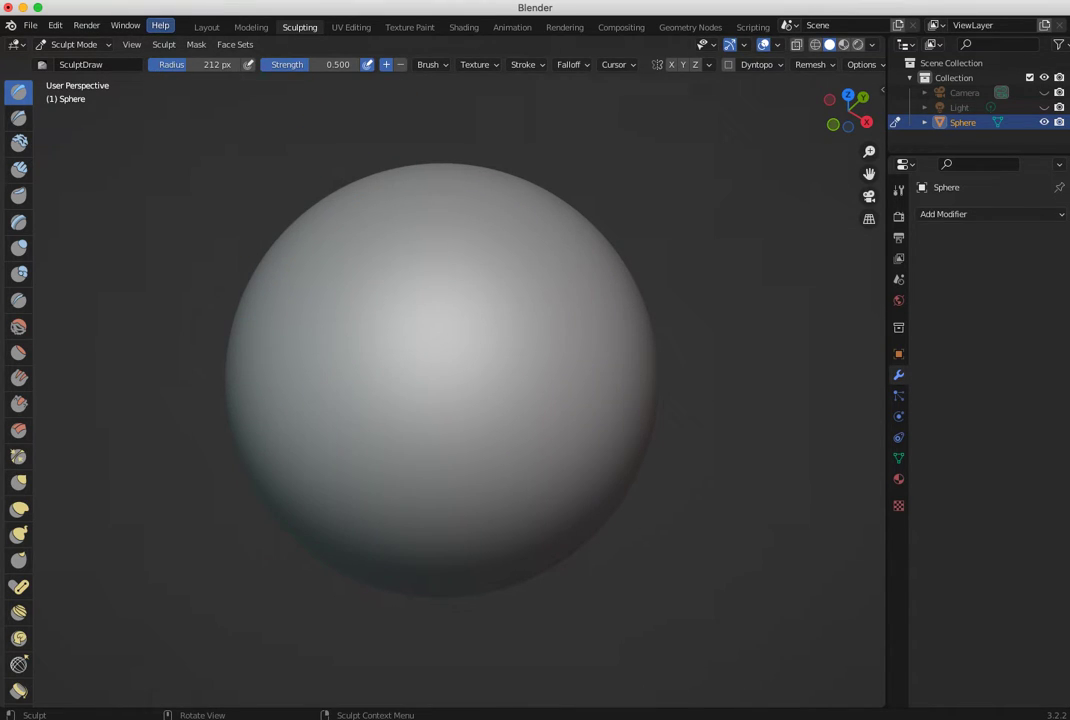
{"action": "key", "text": "ctrl+z"}
{"action": "key", "text": "ctrl+z"}
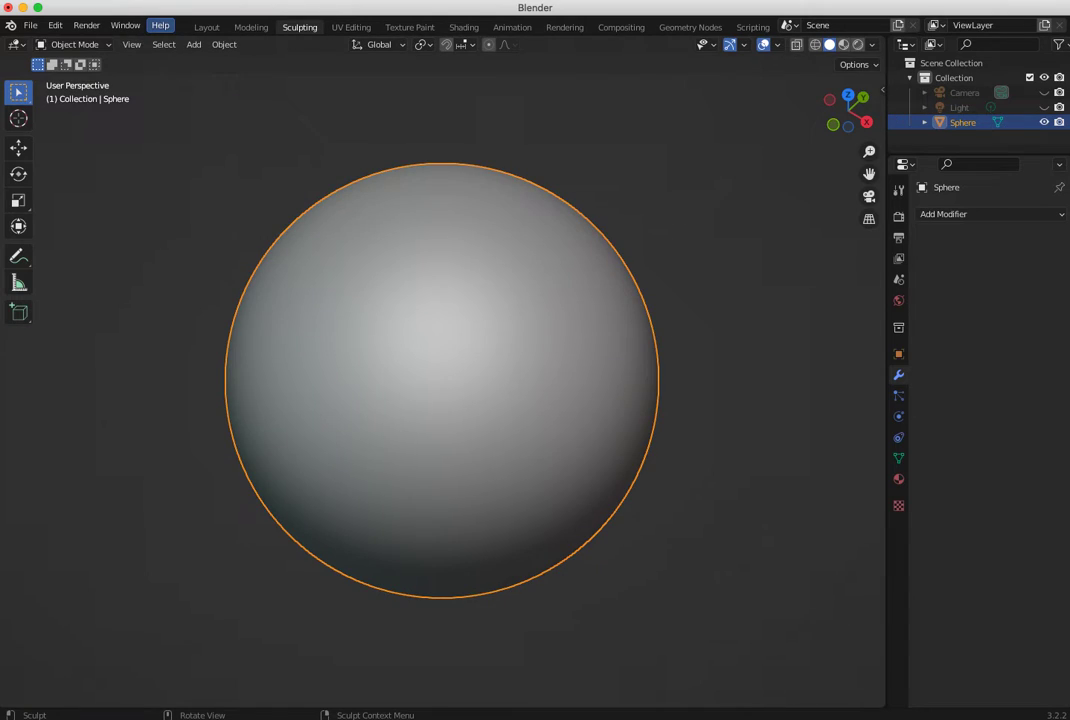
{"action": "key", "text": "ctrl+4"}
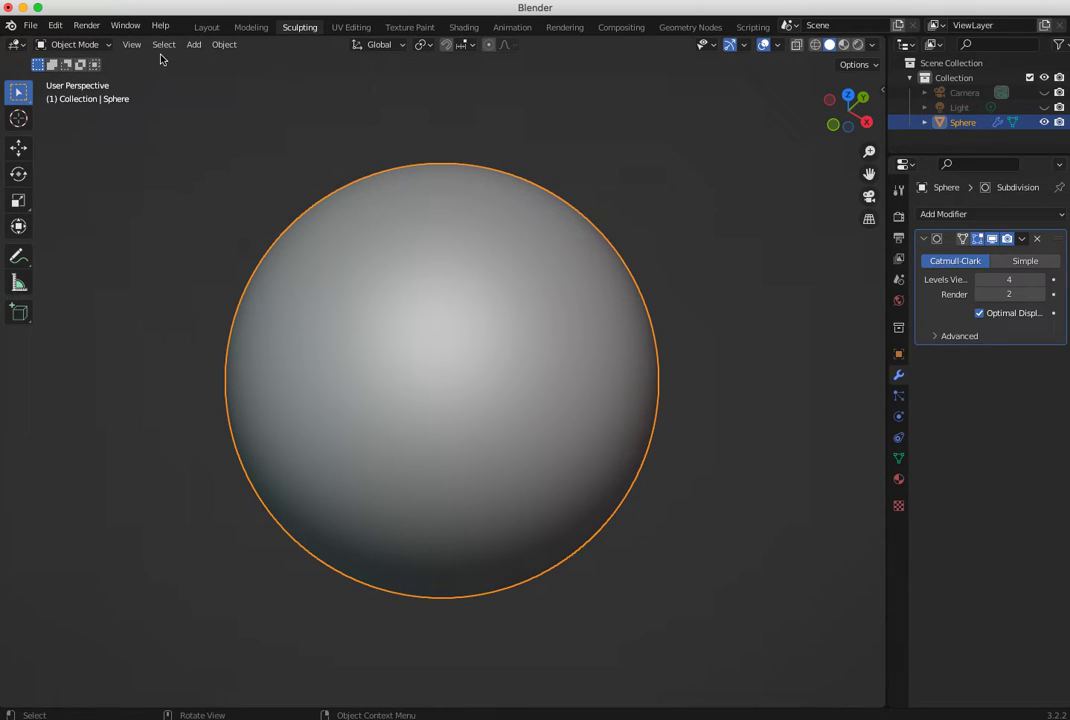
Enter Sculpt Mode with the Subdivision modifier still unapplied and build up the sphere's front with broad Draw brush strokes
{"action": "left_click", "coordinate": [72, 44]}
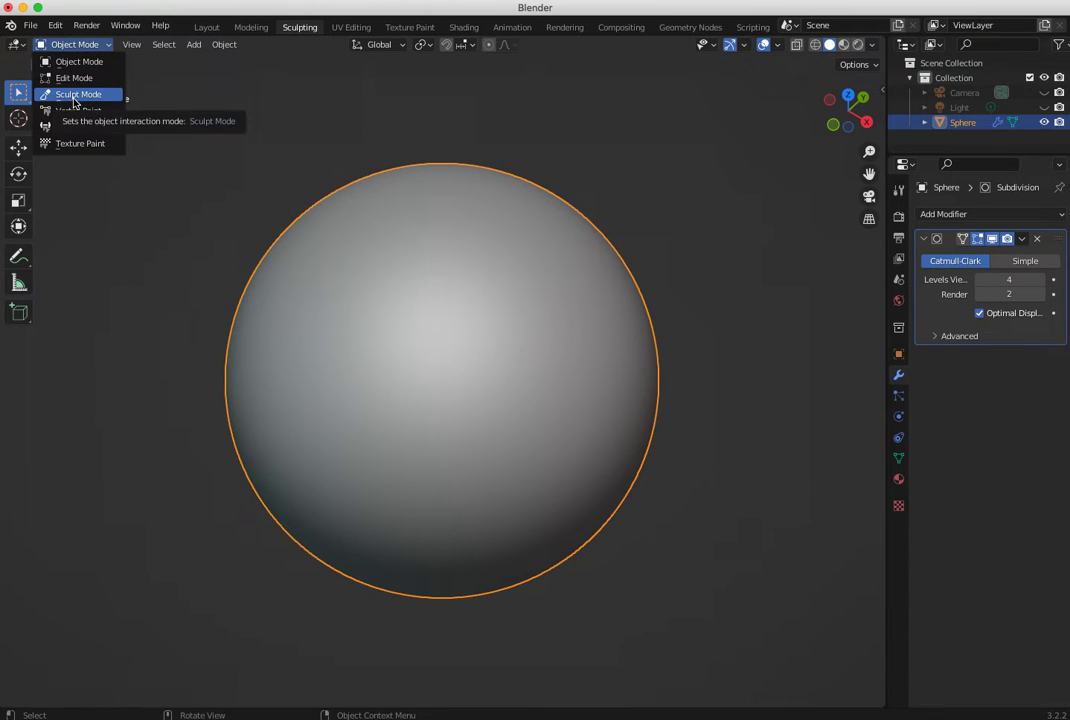
{"action": "left_click", "coordinate": [73, 96]}
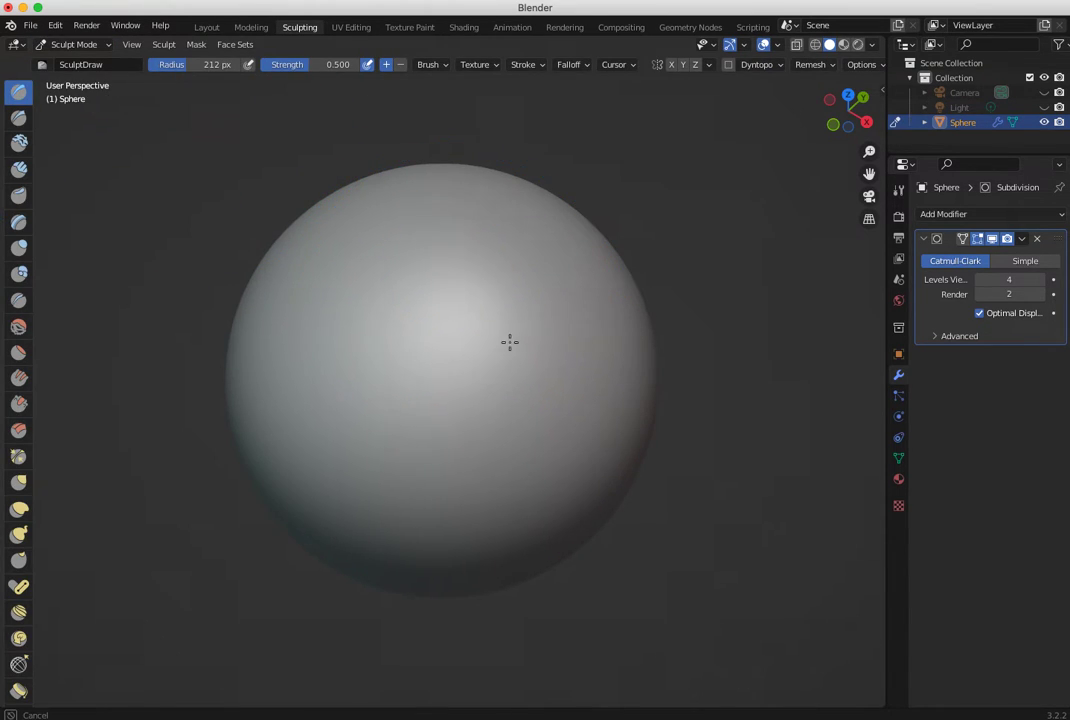
{"action": "left_click_drag", "start_coordinate": [517, 378], "coordinate": [520, 364]}
{"action": "mouse_move", "coordinate": [368, 308]}
{"action": "left_mouse_down"}
{"action": "mouse_move", "coordinate": [377, 346]}
{"action": "mouse_move", "coordinate": [368, 337]}
{"action": "left_mouse_up"}
{"action": "middle_click_drag", "start_coordinate": [246, 346], "coordinate": [243, 356]}
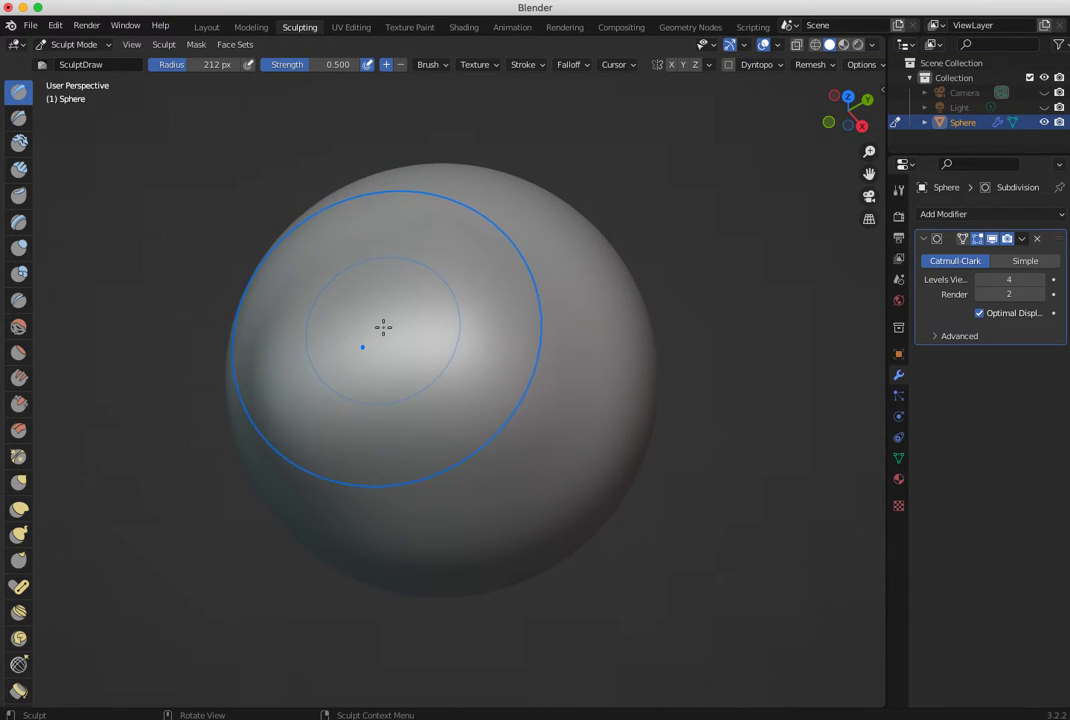
Reduce the Draw brush radius to 70 px and sculpt smaller raised forms on the sphere's front
{"action": "key", "text": "f"}
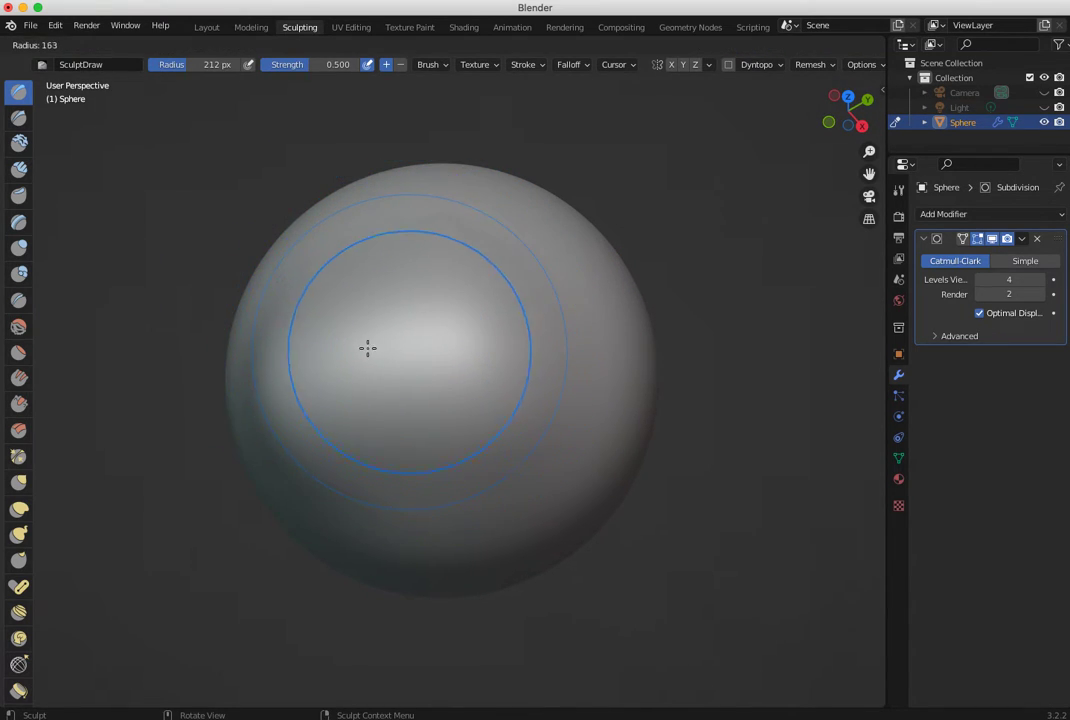
{"action": "left_click", "coordinate": [396, 334]}
{"action": "left_click_drag", "start_coordinate": [396, 334], "coordinate": [418, 392]}
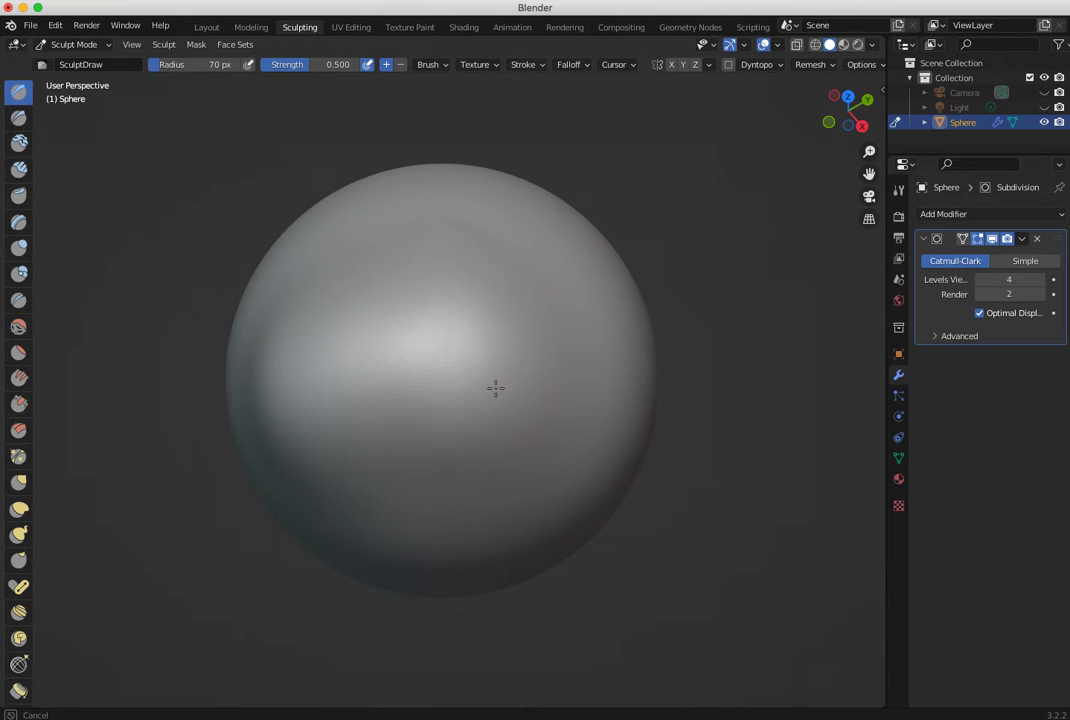
{"action": "left_click_drag", "start_coordinate": [457, 429], "coordinate": [450, 420]}
{"action": "middle_click_drag", "start_coordinate": [415, 332], "coordinate": [296, 332]}
{"action": "left_click_drag", "start_coordinate": [296, 332], "coordinate": [378, 349]}
{"action": "mouse_move", "coordinate": [378, 349]}
{"action": "middle_mouse_down"}
{"action": "mouse_move", "coordinate": [485, 387]}
{"action": "mouse_move", "coordinate": [552, 382]}
{"action": "mouse_move", "coordinate": [565, 365]}
{"action": "mouse_move", "coordinate": [518, 394]}
{"action": "middle_mouse_up"}
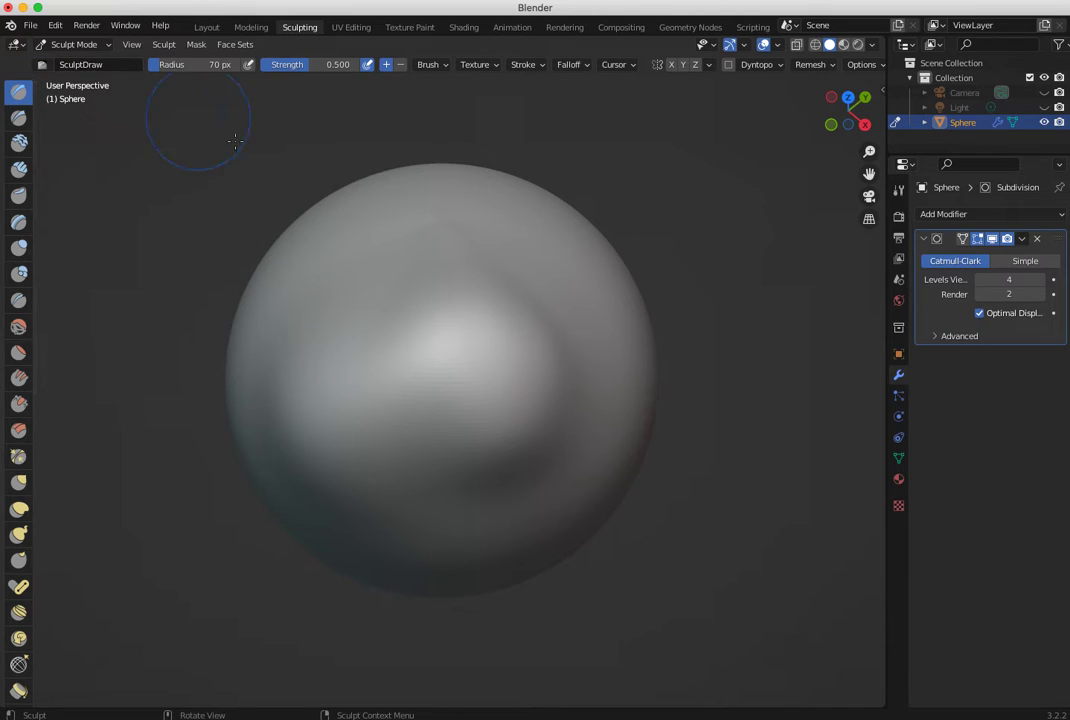
Undo the sculpting back to Object Mode and remove the Subdivision modifier from the sphere
{"action": "key", "text": "super+z"}
{"action": "key", "text": "super+z"}
{"action": "key", "text": "super+z"}
{"action": "key", "text": "super+z"}
{"action": "key", "text": "super+z"}
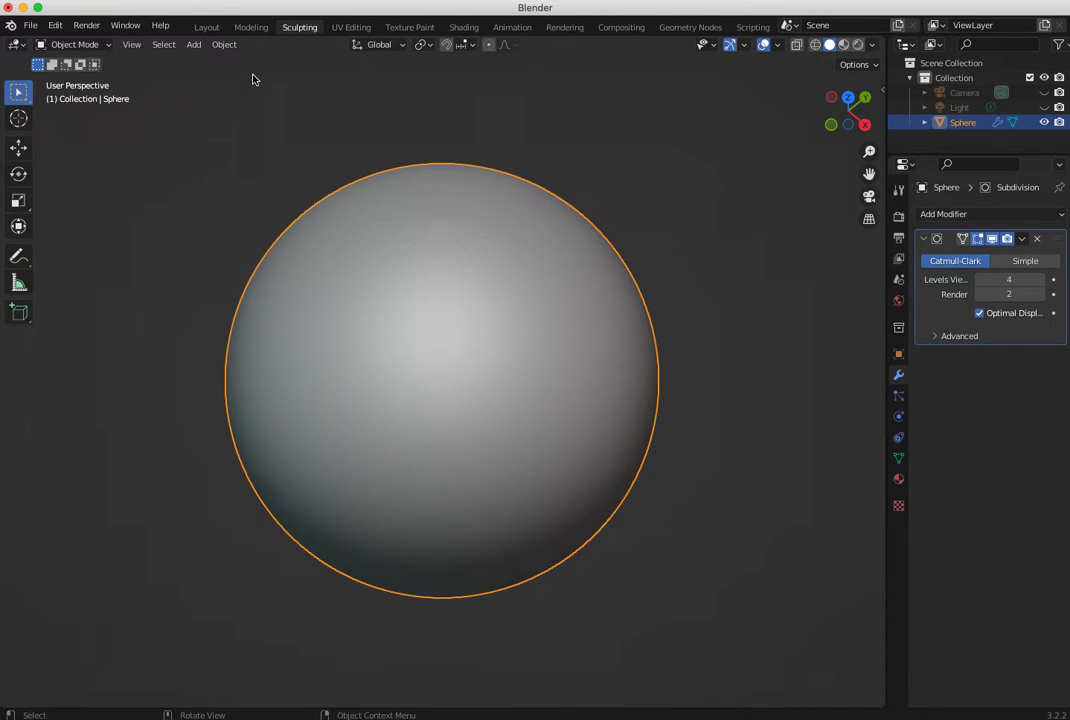
{"action": "left_click", "coordinate": [646, 162]}
{"action": "left_click", "coordinate": [1037, 238]}
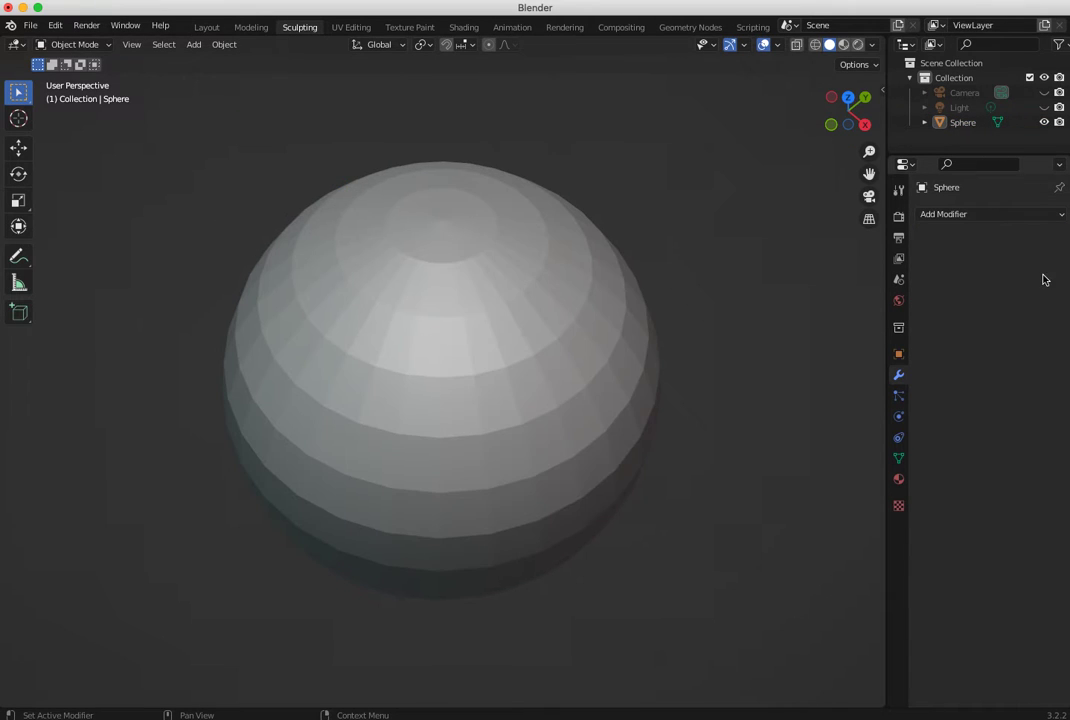
Add a Multiresolution modifier to the sphere and subdivide it three times
{"action": "middle_click_drag", "start_coordinate": [603, 388], "coordinate": [602, 328]}
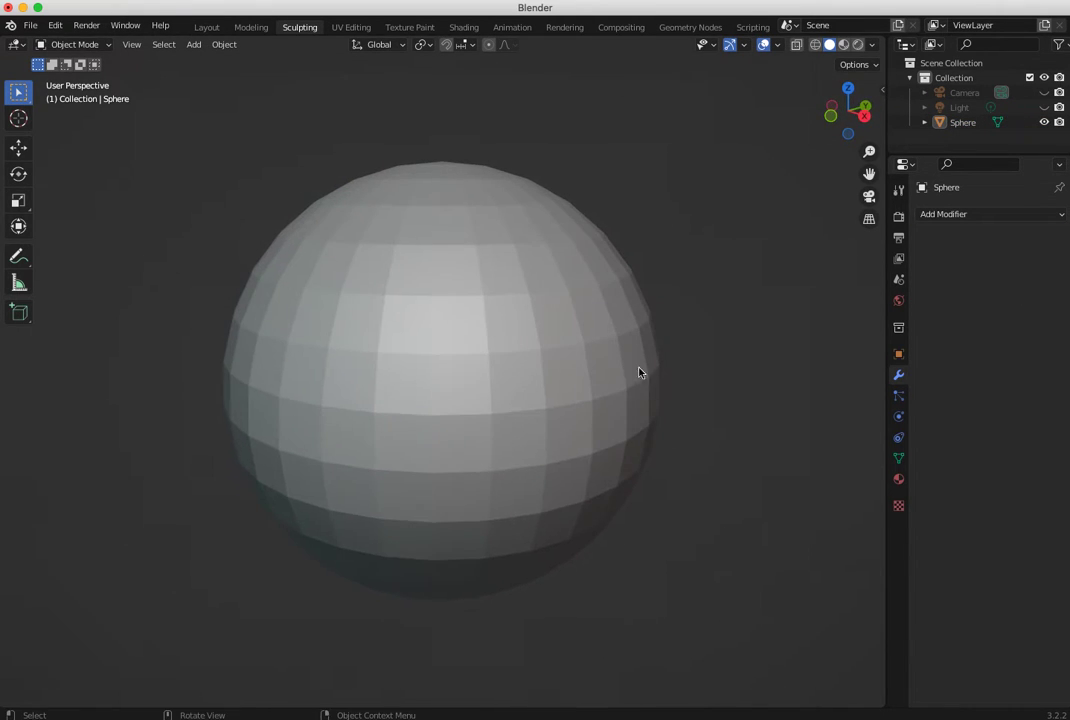
{"action": "middle_click_drag", "start_coordinate": [444, 371], "coordinate": [680, 414]}
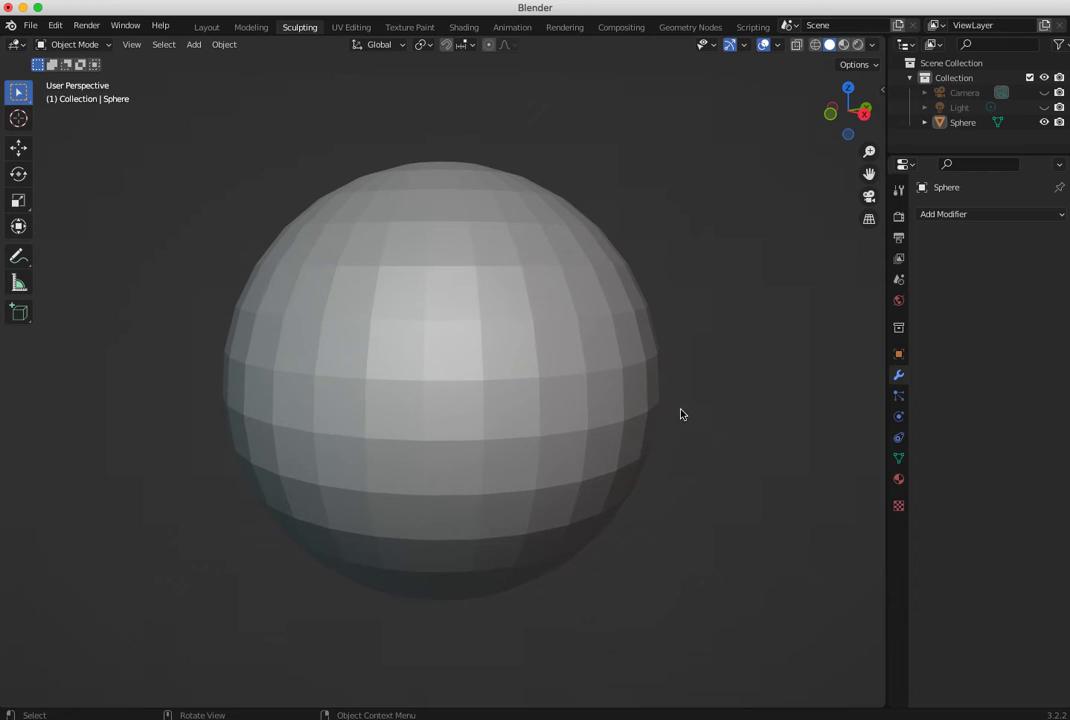
{"action": "left_click", "coordinate": [944, 215]}
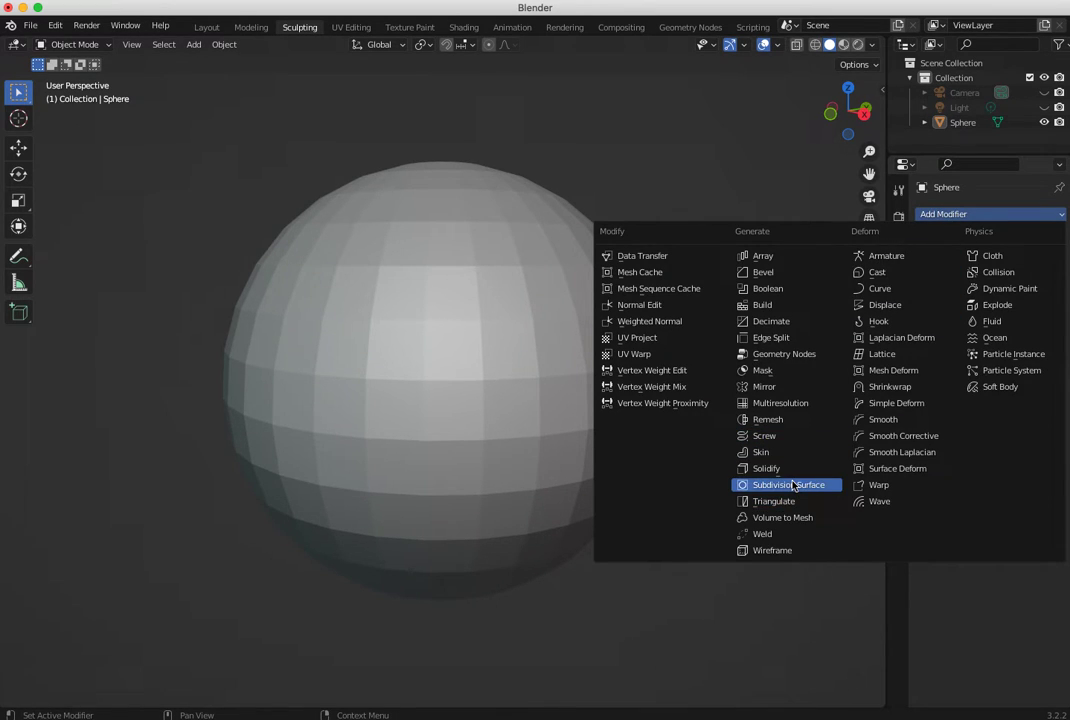
{"action": "left_click", "coordinate": [812, 404]}
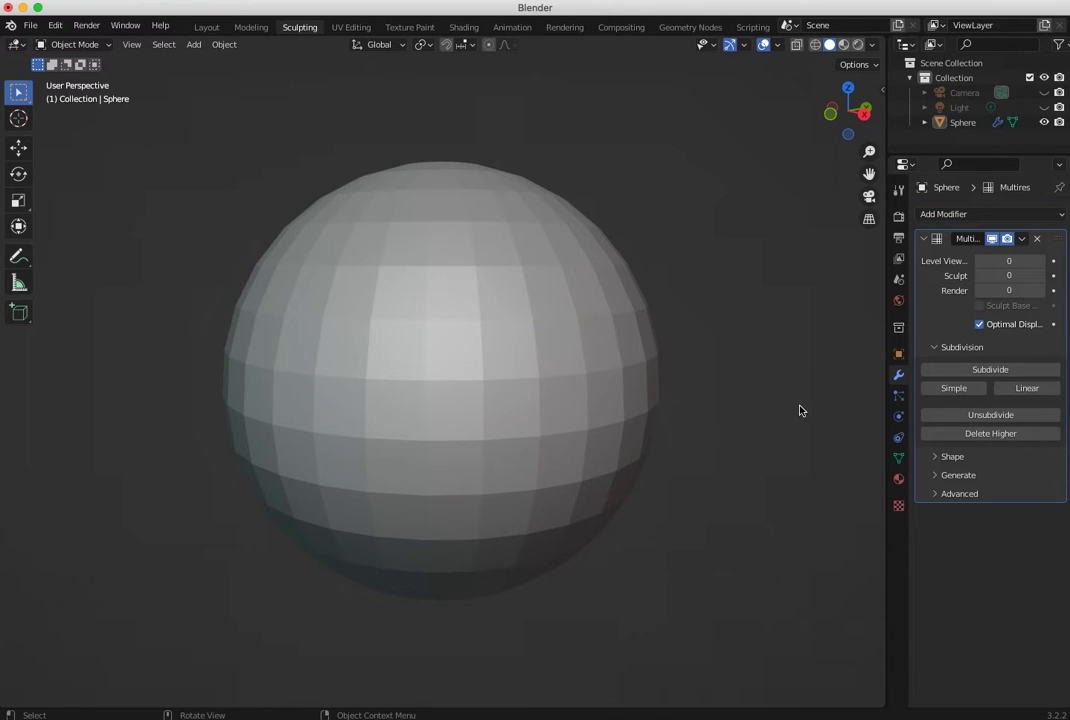
{"action": "mouse_move", "coordinate": [697, 406]}
{"action": "middle_mouse_down"}
{"action": "mouse_move", "coordinate": [521, 425]}
{"action": "mouse_move", "coordinate": [621, 444]}
{"action": "mouse_move", "coordinate": [536, 438]}
{"action": "mouse_move", "coordinate": [544, 432]}
{"action": "middle_mouse_up"}
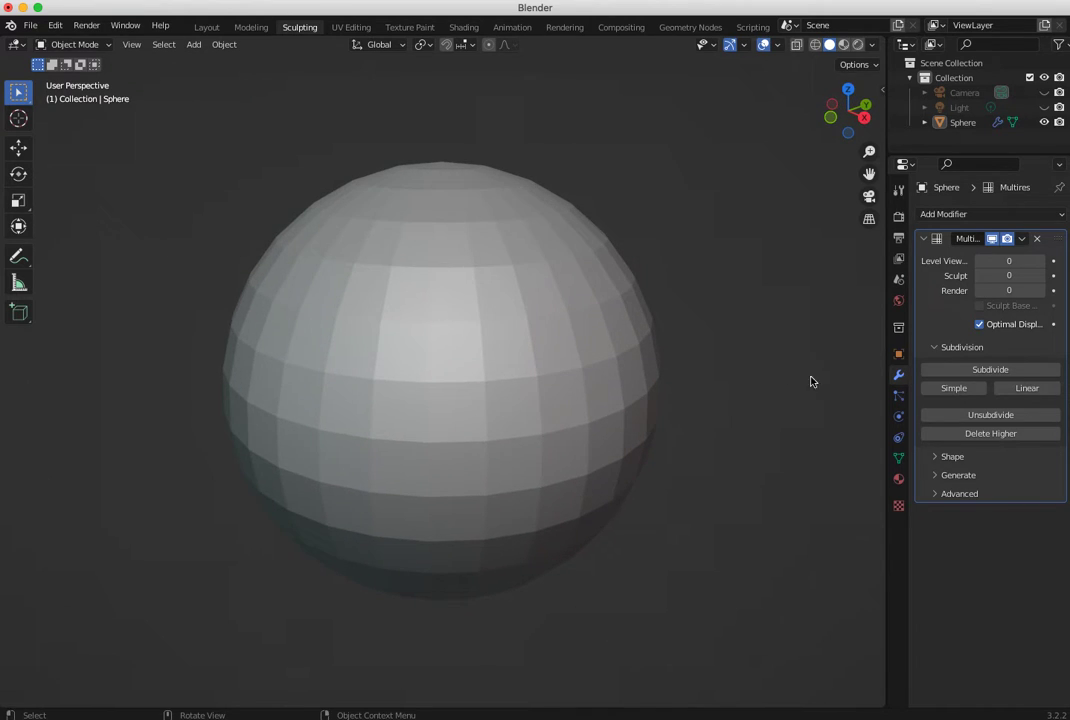
{"action": "left_click", "coordinate": [408, 339]}
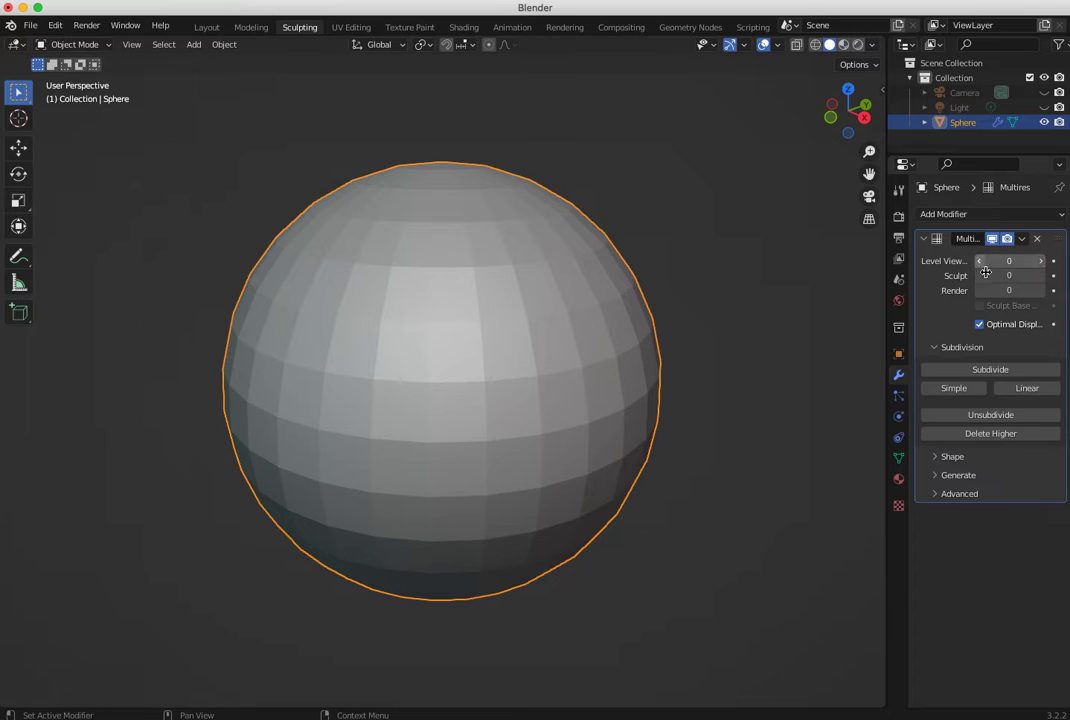
{"action": "left_click", "coordinate": [990, 370]}
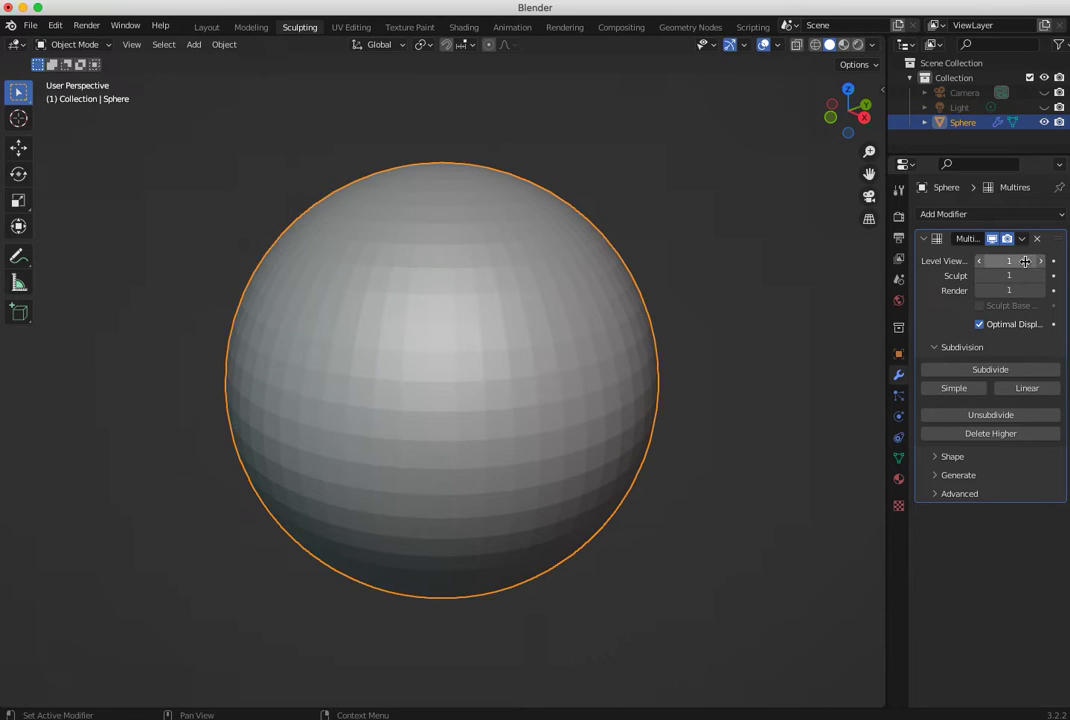
{"action": "left_click", "coordinate": [1006, 369]}
{"action": "left_click", "coordinate": [1007, 370]}
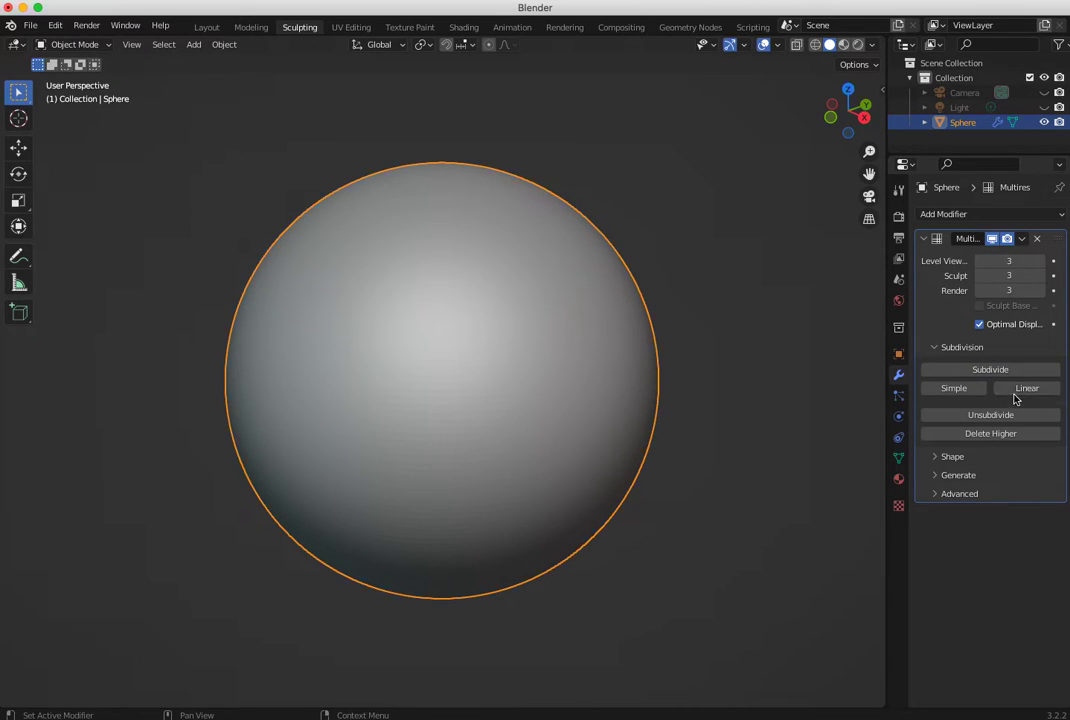
Set the Multiresolution modifier's sculpt level to 1
{"action": "middle_click_drag", "start_coordinate": [587, 385], "coordinate": [546, 385]}
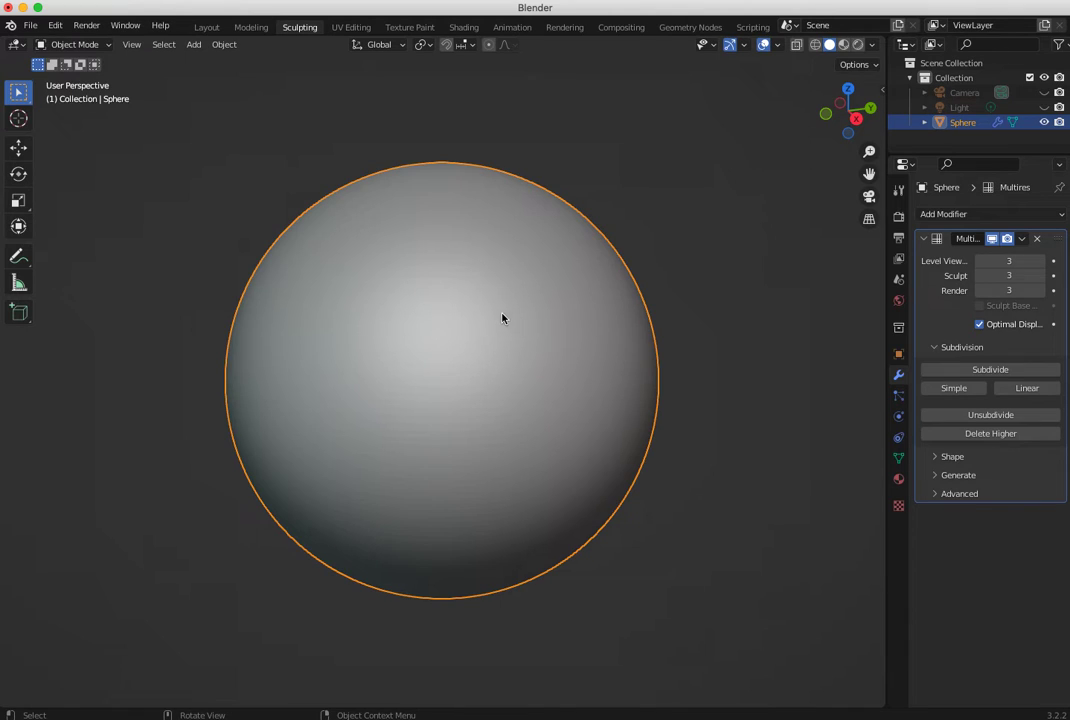
{"action": "left_click", "coordinate": [979, 277]}
{"action": "left_click", "coordinate": [979, 277]}
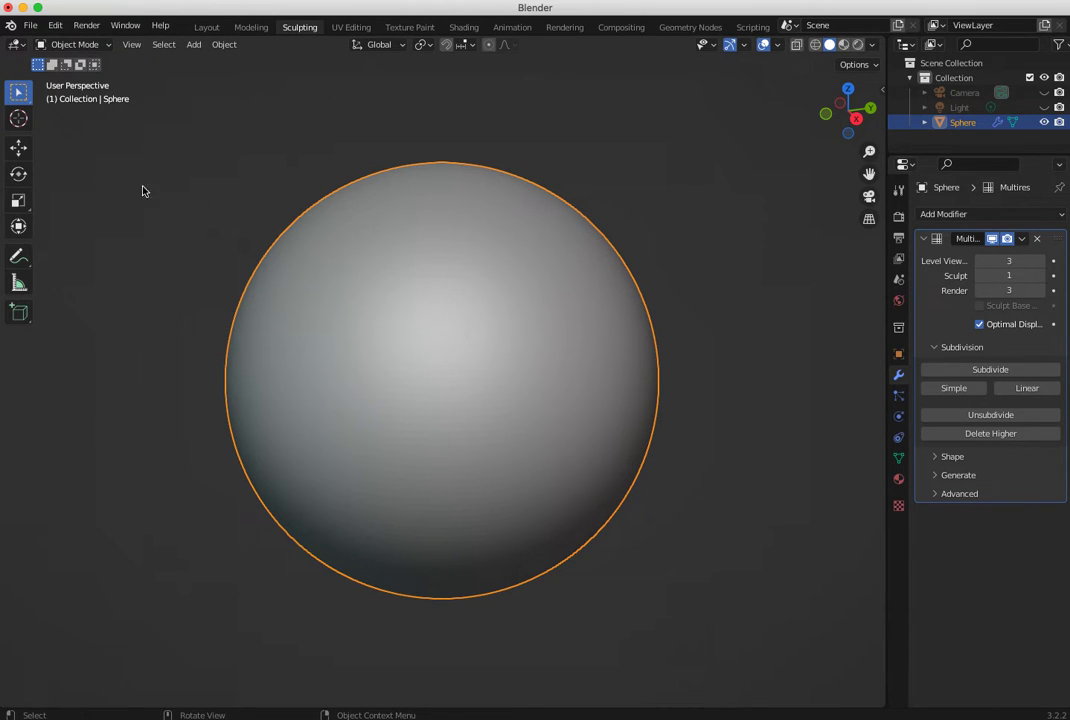
Switch the sphere to Sculpt Mode and compare Multiresolution sculpt level 3 with level 1, ending at level 1
{"action": "left_click", "coordinate": [78, 45]}
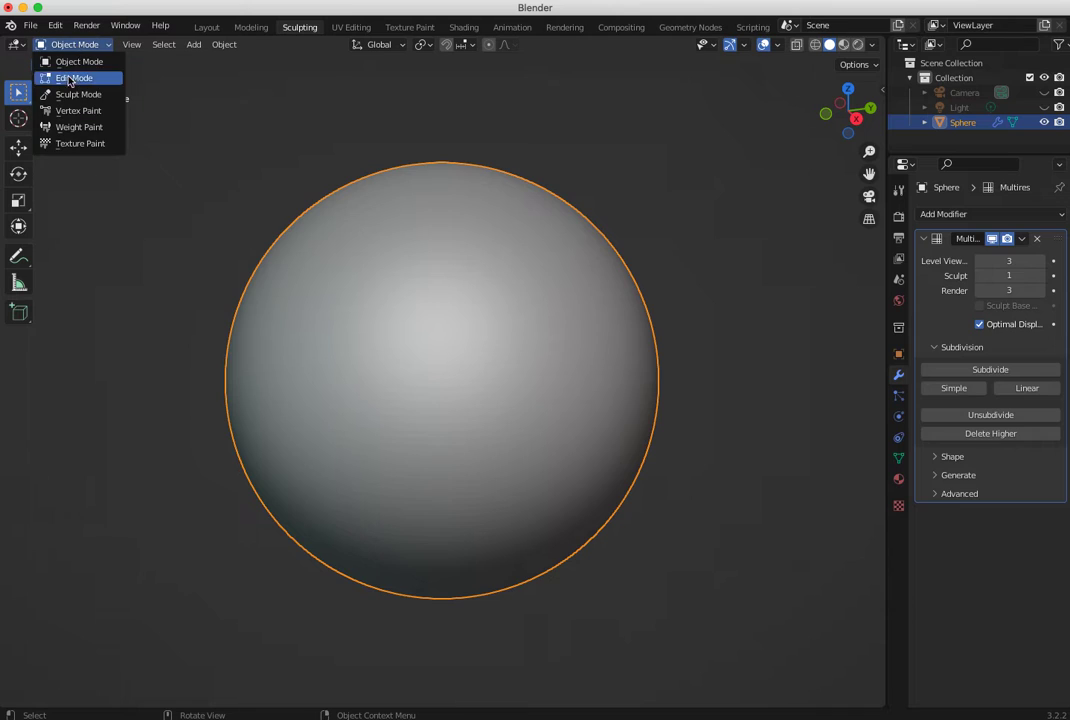
{"action": "left_click", "coordinate": [82, 91]}
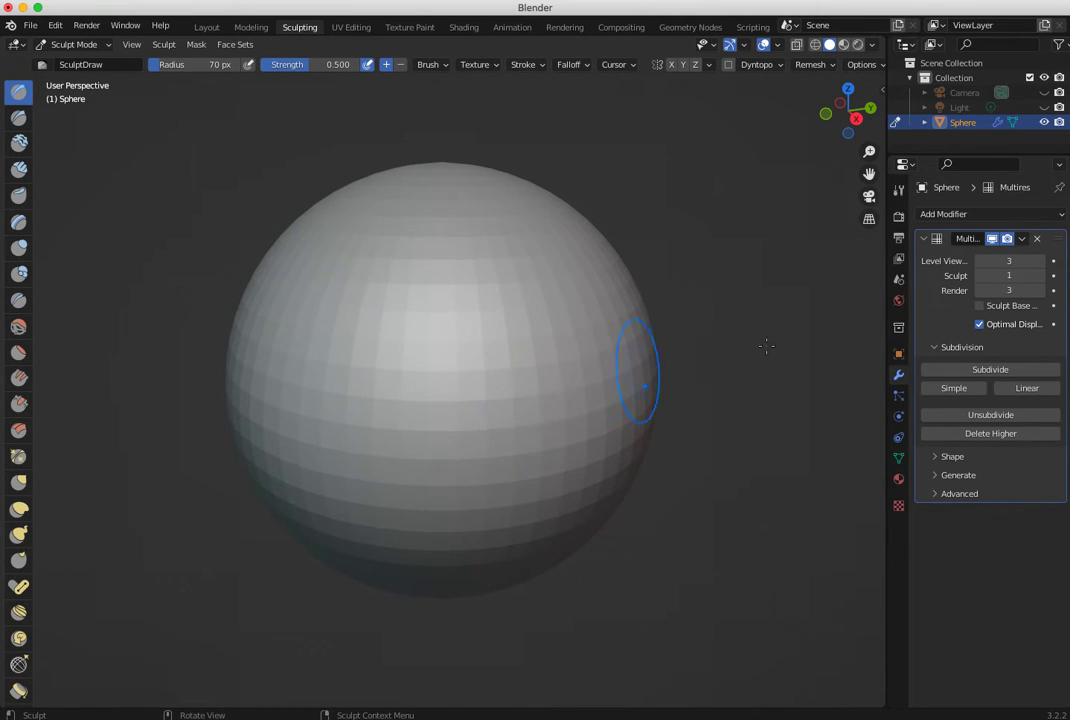
{"action": "left_click", "coordinate": [1042, 277]}
{"action": "left_click", "coordinate": [1042, 277]}
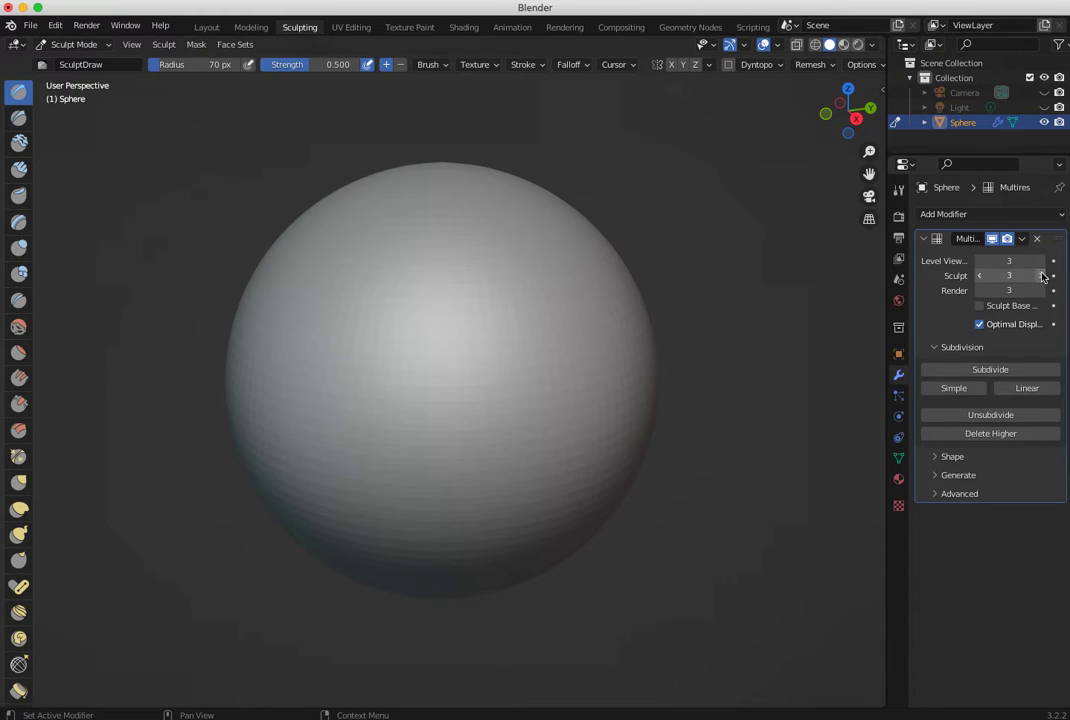
{"action": "left_click", "coordinate": [979, 277]}
{"action": "left_click", "coordinate": [979, 277]}
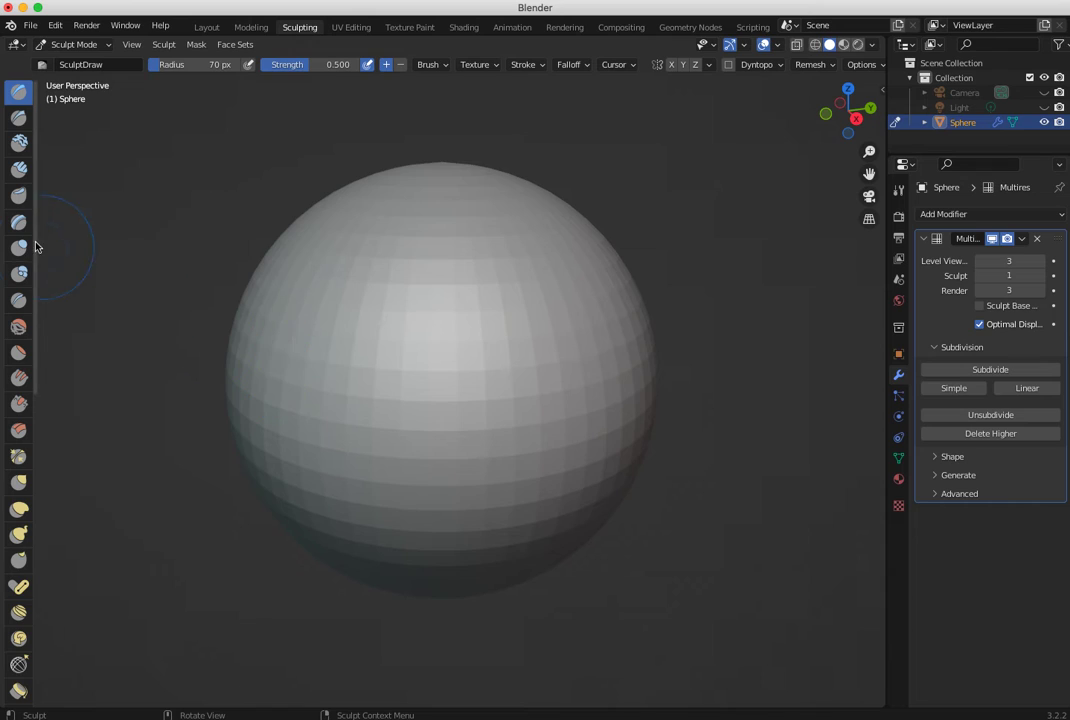
Sculpt a broad raised square patch on the sphere's front with the Draw brush and set the sculpt level to 3
{"action": "mouse_move", "coordinate": [548, 304]}
{"action": "left_mouse_down"}
{"action": "mouse_move", "coordinate": [373, 314]}
{"action": "mouse_move", "coordinate": [547, 318]}
{"action": "mouse_move", "coordinate": [365, 365]}
{"action": "mouse_move", "coordinate": [490, 397]}
{"action": "mouse_move", "coordinate": [290, 420]}
{"action": "mouse_move", "coordinate": [370, 468]}
{"action": "mouse_move", "coordinate": [480, 480]}
{"action": "mouse_move", "coordinate": [411, 506]}
{"action": "mouse_move", "coordinate": [460, 430]}
{"action": "mouse_move", "coordinate": [353, 468]}
{"action": "mouse_move", "coordinate": [363, 296]}
{"action": "mouse_move", "coordinate": [362, 483]}
{"action": "mouse_move", "coordinate": [449, 303]}
{"action": "mouse_move", "coordinate": [490, 280]}
{"action": "mouse_move", "coordinate": [488, 400]}
{"action": "mouse_move", "coordinate": [427, 414]}
{"action": "mouse_move", "coordinate": [499, 444]}
{"action": "mouse_move", "coordinate": [389, 463]}
{"action": "mouse_move", "coordinate": [356, 447]}
{"action": "mouse_move", "coordinate": [371, 486]}
{"action": "mouse_move", "coordinate": [509, 485]}
{"action": "left_mouse_up"}
{"action": "mouse_move", "coordinate": [509, 485]}
{"action": "middle_mouse_down"}
{"action": "mouse_move", "coordinate": [311, 441]}
{"action": "mouse_move", "coordinate": [401, 387]}
{"action": "middle_mouse_up"}
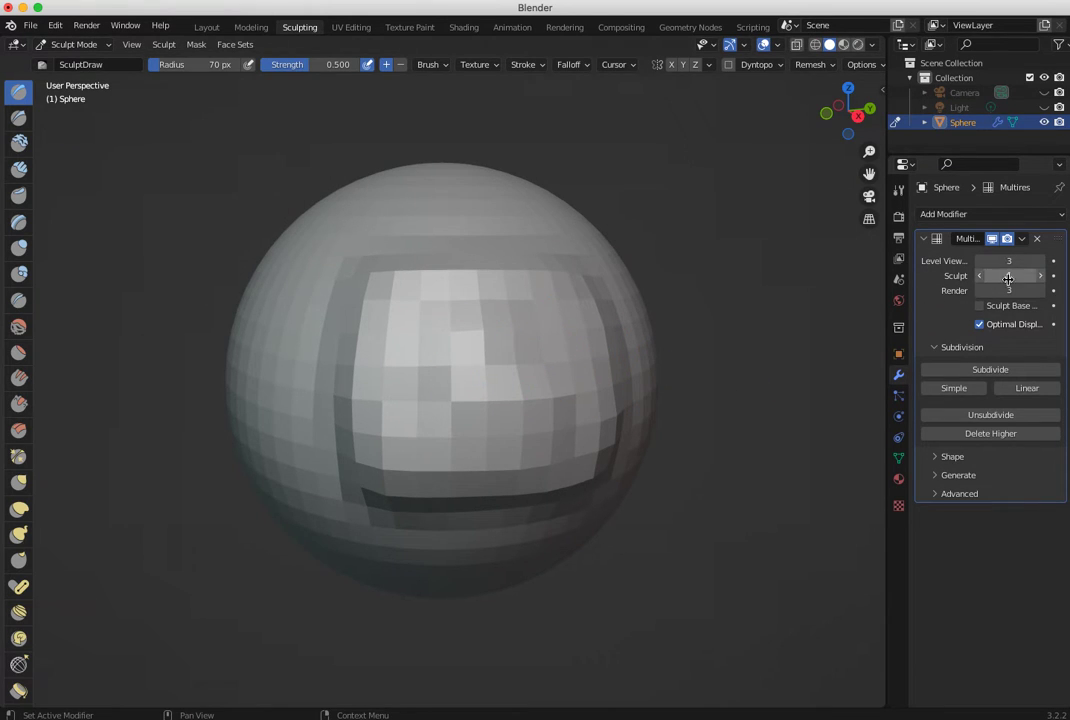
{"action": "left_click", "coordinate": [1042, 276]}
{"action": "left_click", "coordinate": [1044, 277]}
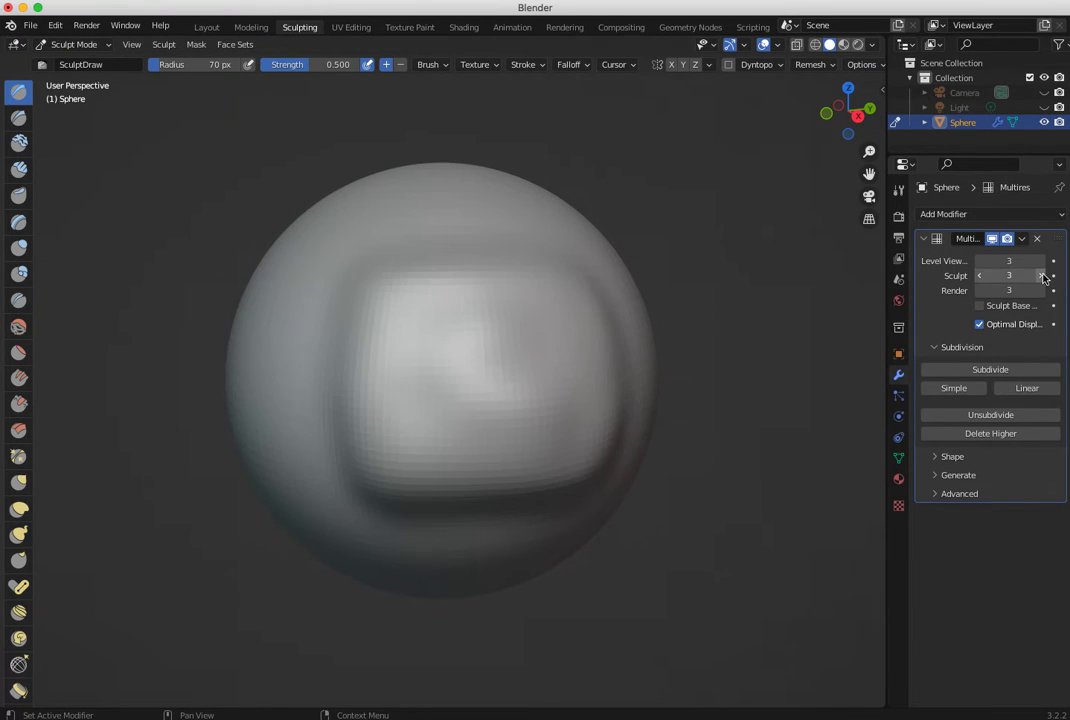
Subdivide the Multiresolution modifier once more and set its viewport level to 4
{"action": "mouse_move", "coordinate": [633, 442]}
{"action": "middle_mouse_down"}
{"action": "mouse_move", "coordinate": [492, 449]}
{"action": "mouse_move", "coordinate": [620, 430]}
{"action": "mouse_move", "coordinate": [724, 432]}
{"action": "mouse_move", "coordinate": [605, 452]}
{"action": "middle_mouse_up"}
{"action": "key", "text": "ctrl+z"}
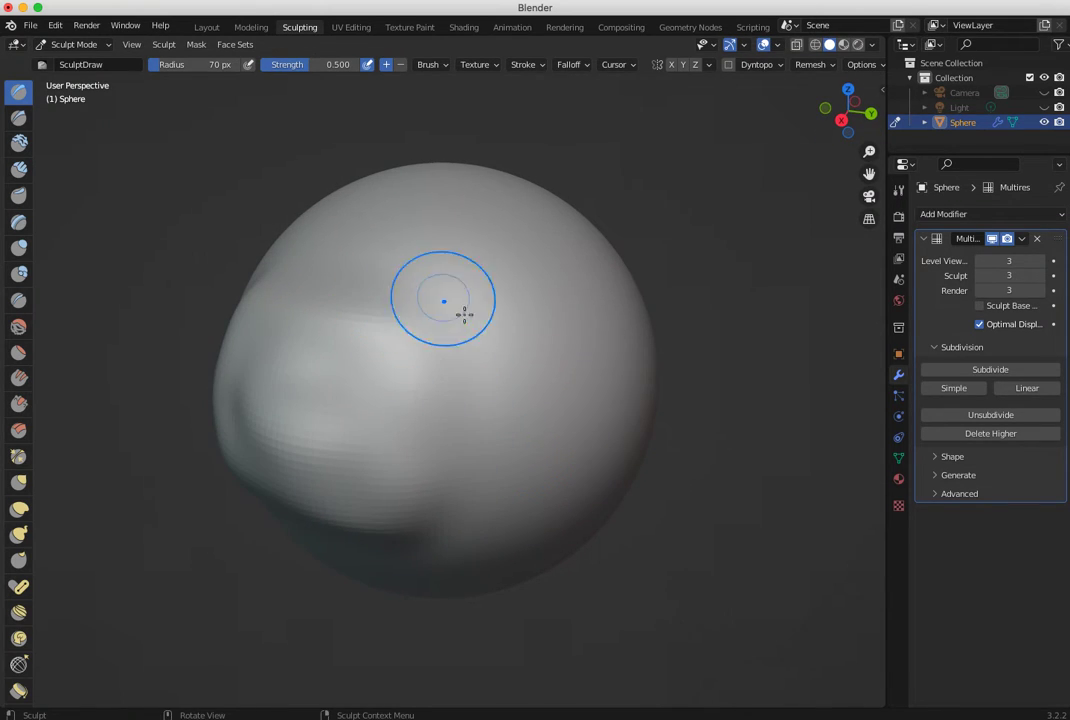
{"action": "middle_click_drag", "start_coordinate": [451, 484], "coordinate": [605, 409]}
{"action": "mouse_move", "coordinate": [567, 362]}
{"action": "middle_mouse_down"}
{"action": "mouse_move", "coordinate": [466, 454]}
{"action": "mouse_move", "coordinate": [420, 400]}
{"action": "middle_mouse_up"}
{"action": "mouse_move", "coordinate": [473, 314]}
{"action": "middle_mouse_down"}
{"action": "mouse_move", "coordinate": [530, 420]}
{"action": "mouse_move", "coordinate": [564, 447]}
{"action": "middle_mouse_up"}
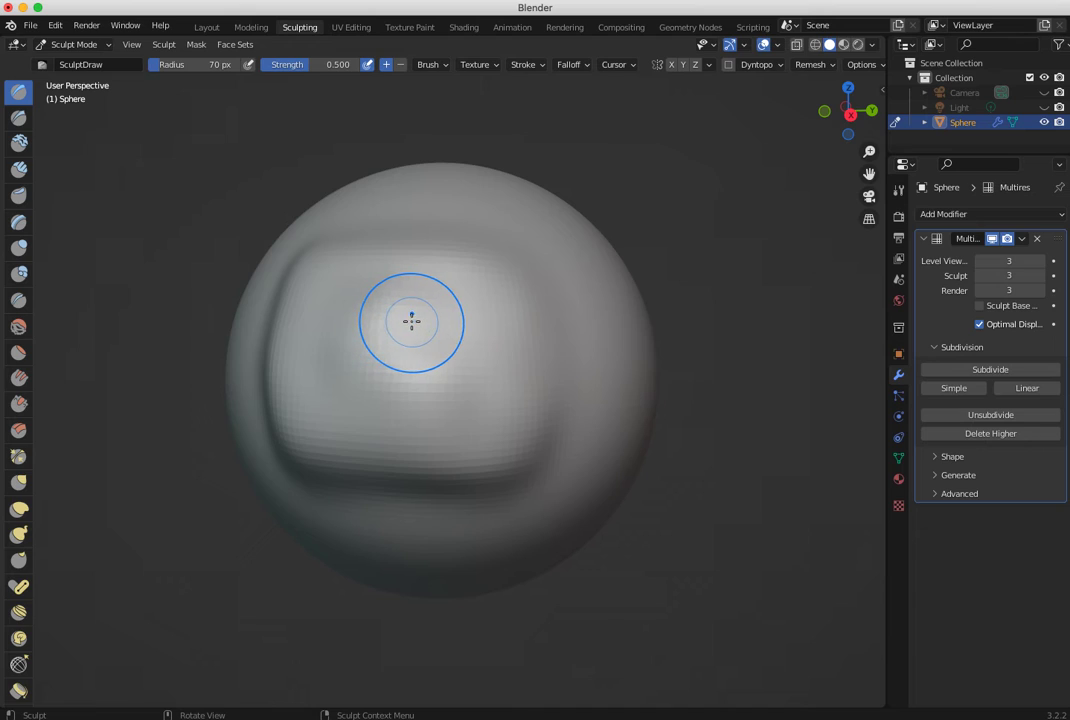
{"action": "left_click", "coordinate": [992, 371]}
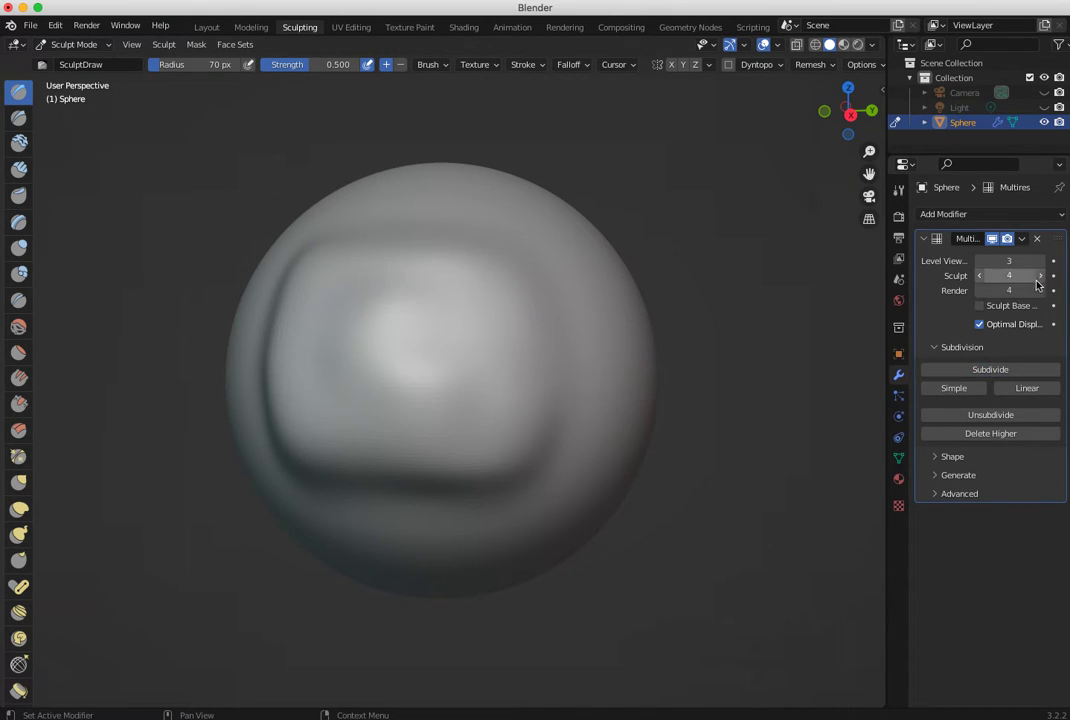
{"action": "left_click", "coordinate": [1043, 261]}
Reduce the Draw brush radius to 25 px and sculpt three parallel horizontal ridges across the raised patch
{"action": "mouse_move", "coordinate": [616, 370]}
{"action": "middle_mouse_down"}
{"action": "mouse_move", "coordinate": [513, 409]}
{"action": "mouse_move", "coordinate": [414, 368]}
{"action": "middle_mouse_up"}
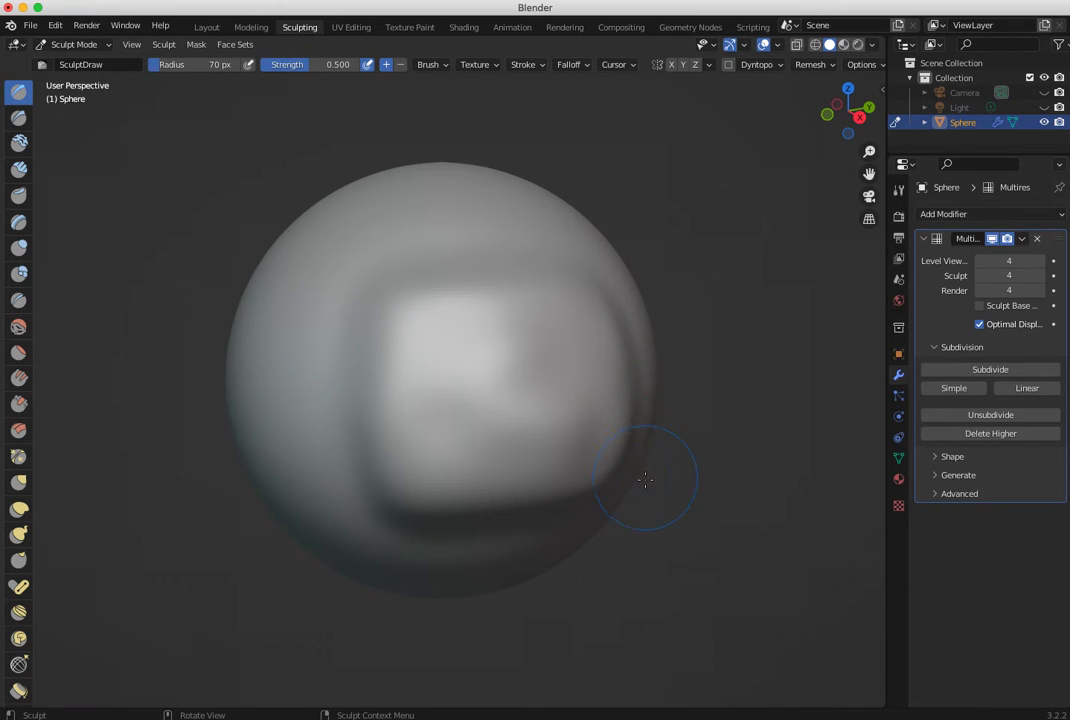
{"action": "key", "text": "f"}
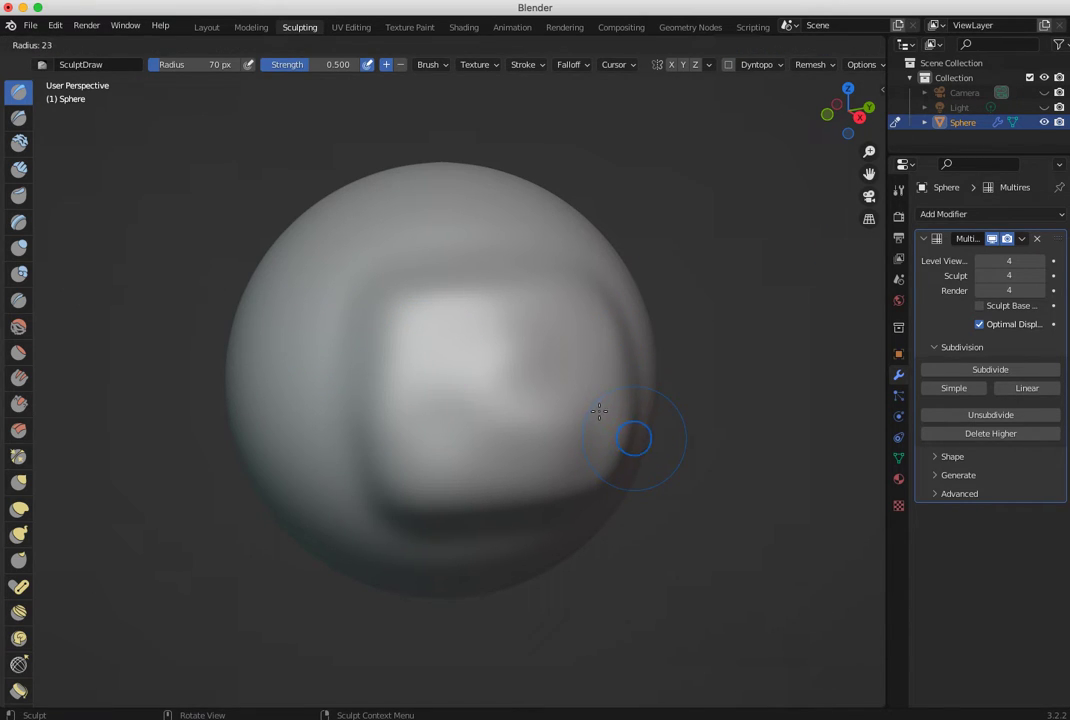
{"action": "left_click", "coordinate": [597, 408]}
{"action": "middle_click_drag", "start_coordinate": [561, 362], "coordinate": [539, 363]}
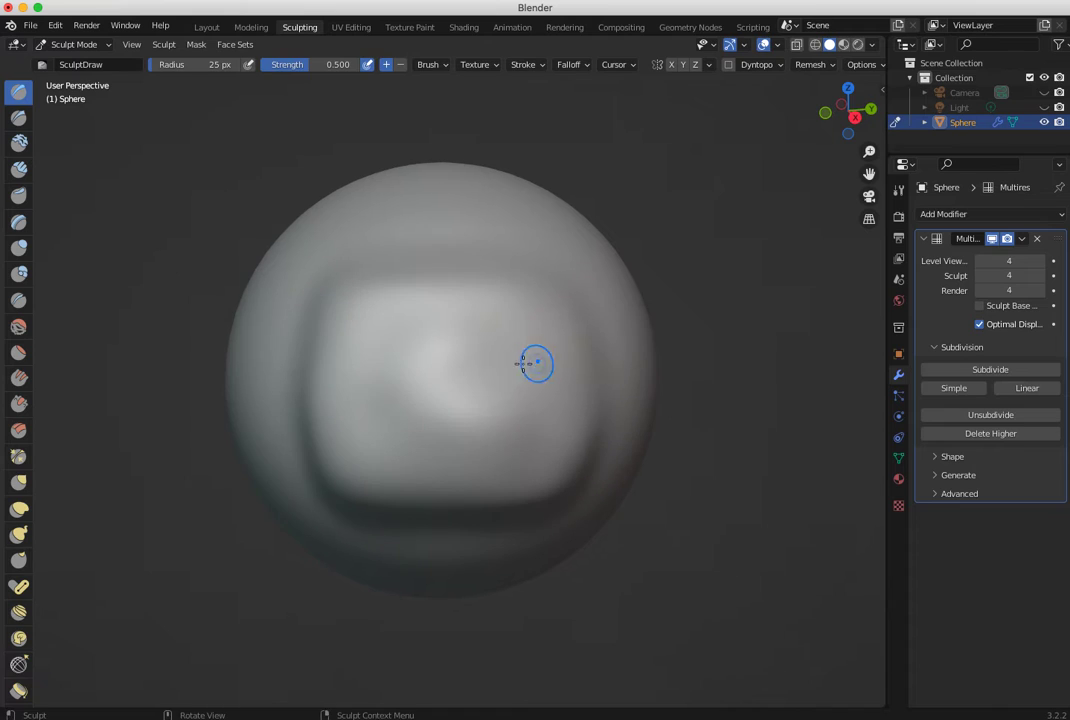
{"action": "left_click_drag", "start_coordinate": [489, 351], "coordinate": [472, 351]}
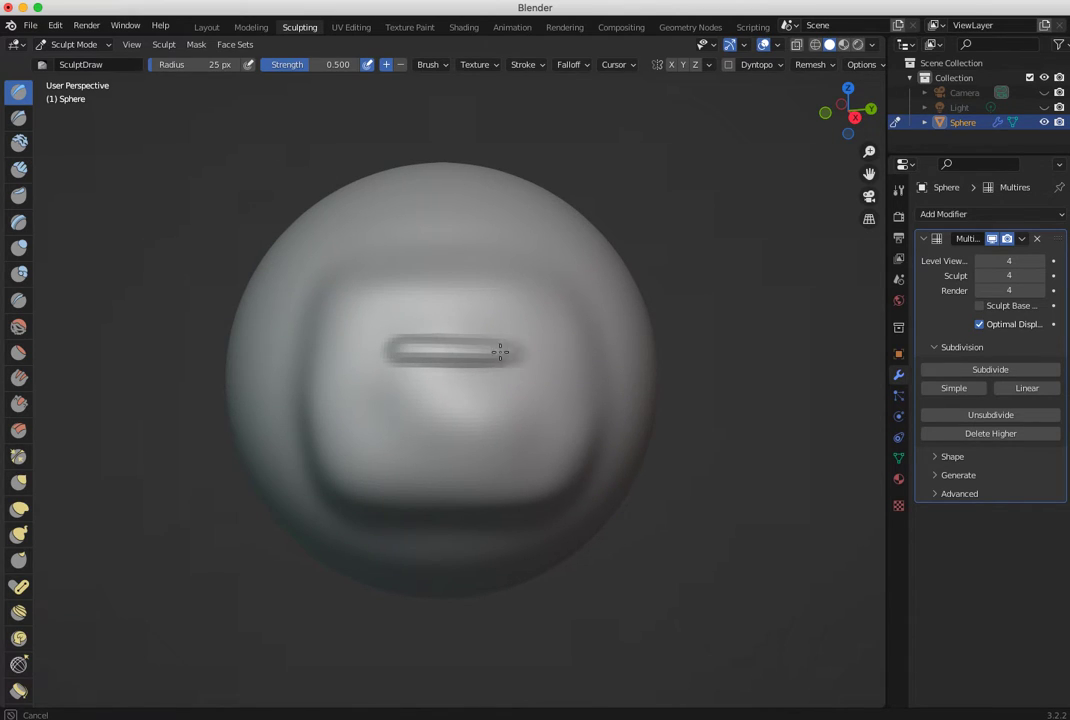
{"action": "left_click_drag", "start_coordinate": [394, 350], "coordinate": [386, 351]}
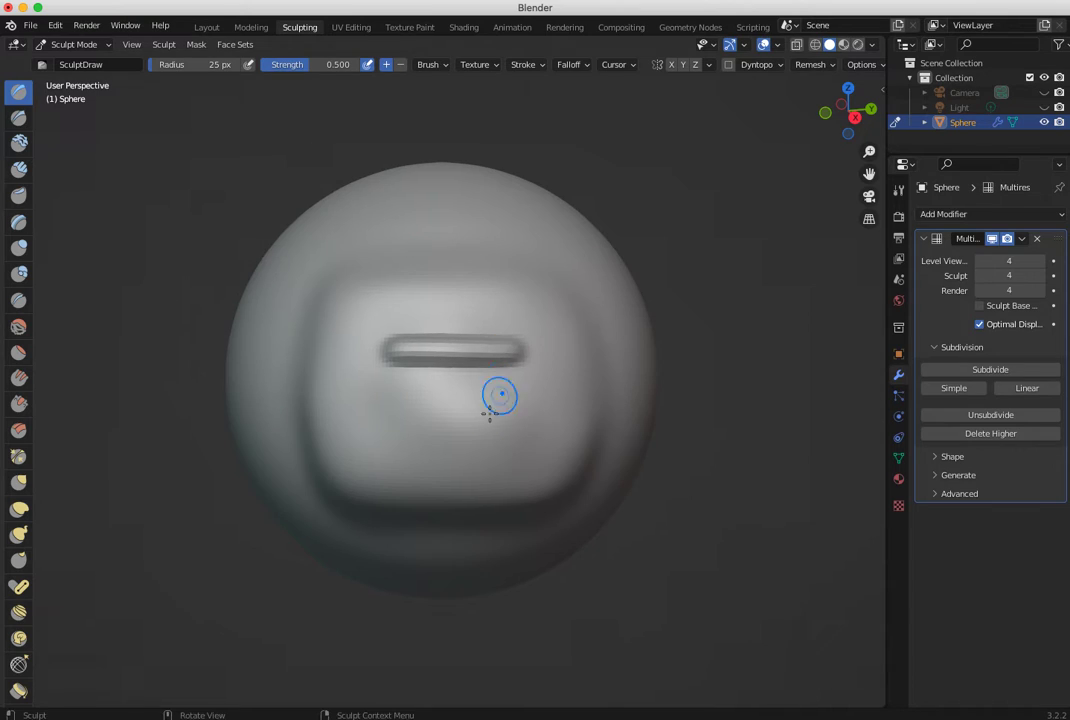
{"action": "mouse_move", "coordinate": [511, 399]}
{"action": "left_mouse_down"}
{"action": "mouse_move", "coordinate": [396, 399]}
{"action": "mouse_move", "coordinate": [518, 396]}
{"action": "mouse_move", "coordinate": [405, 399]}
{"action": "left_mouse_up"}
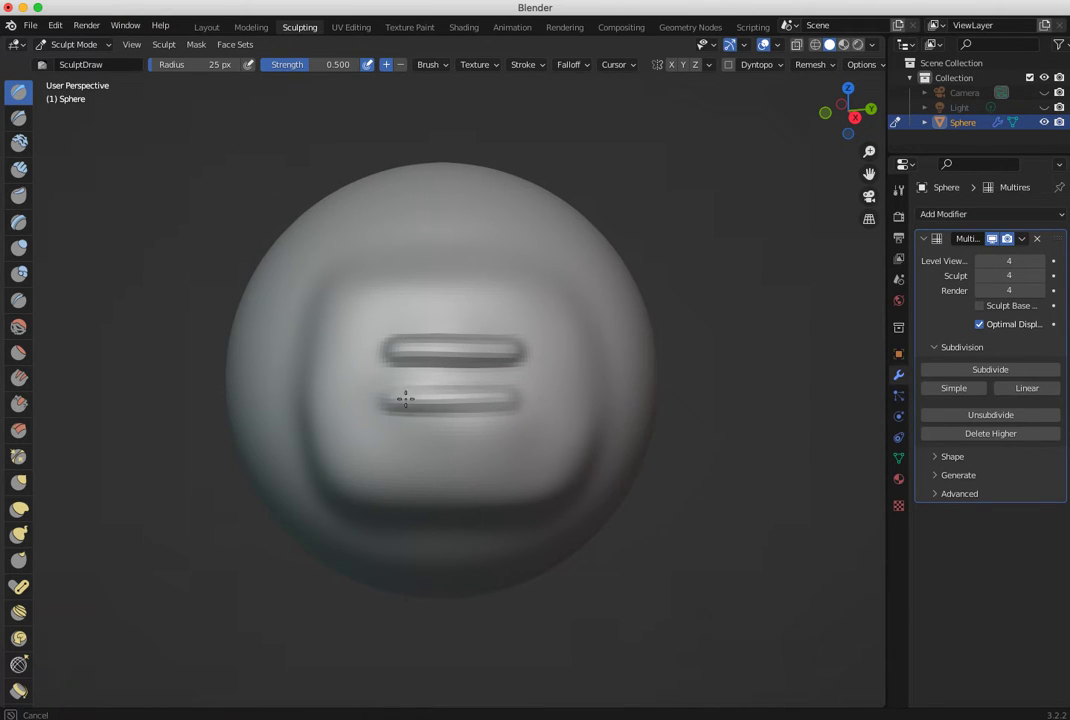
{"action": "mouse_move", "coordinate": [512, 443]}
{"action": "left_mouse_down"}
{"action": "mouse_move", "coordinate": [411, 444]}
{"action": "mouse_move", "coordinate": [427, 444]}
{"action": "left_mouse_up"}
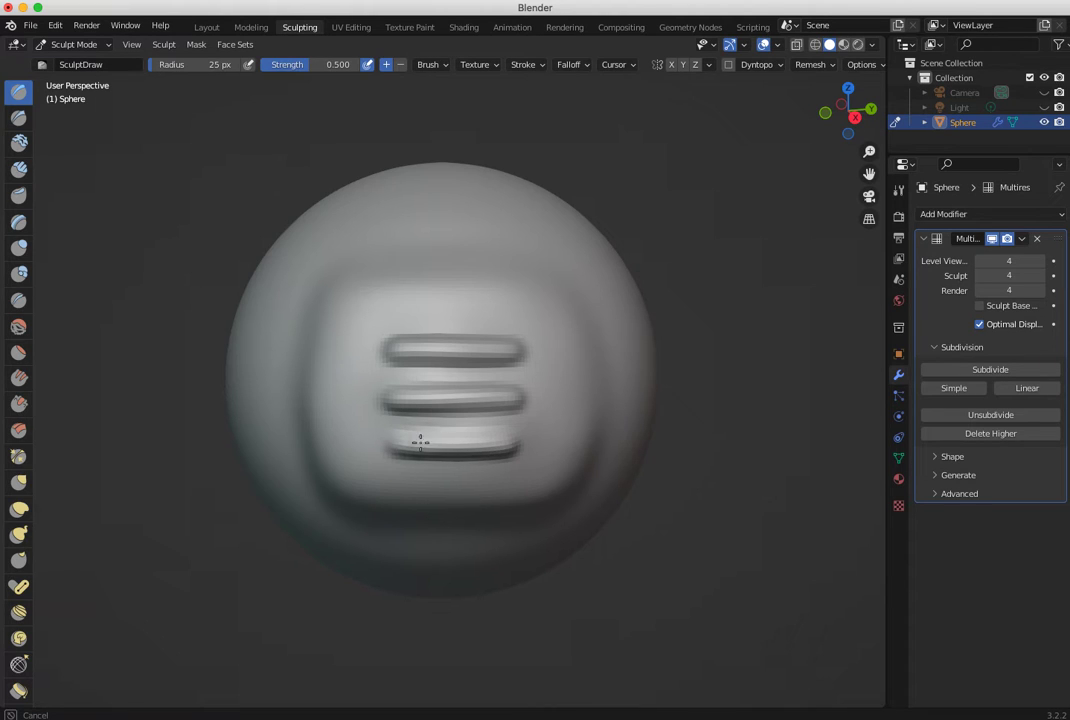
Carve along the lowest ridge with the Crease brush and return to the Draw brush
{"action": "mouse_move", "coordinate": [510, 493]}
{"action": "middle_mouse_down"}
{"action": "mouse_move", "coordinate": [451, 466]}
{"action": "mouse_move", "coordinate": [700, 520]}
{"action": "mouse_move", "coordinate": [618, 552]}
{"action": "mouse_move", "coordinate": [692, 534]}
{"action": "mouse_move", "coordinate": [697, 544]}
{"action": "mouse_move", "coordinate": [521, 602]}
{"action": "mouse_move", "coordinate": [527, 523]}
{"action": "middle_mouse_up"}
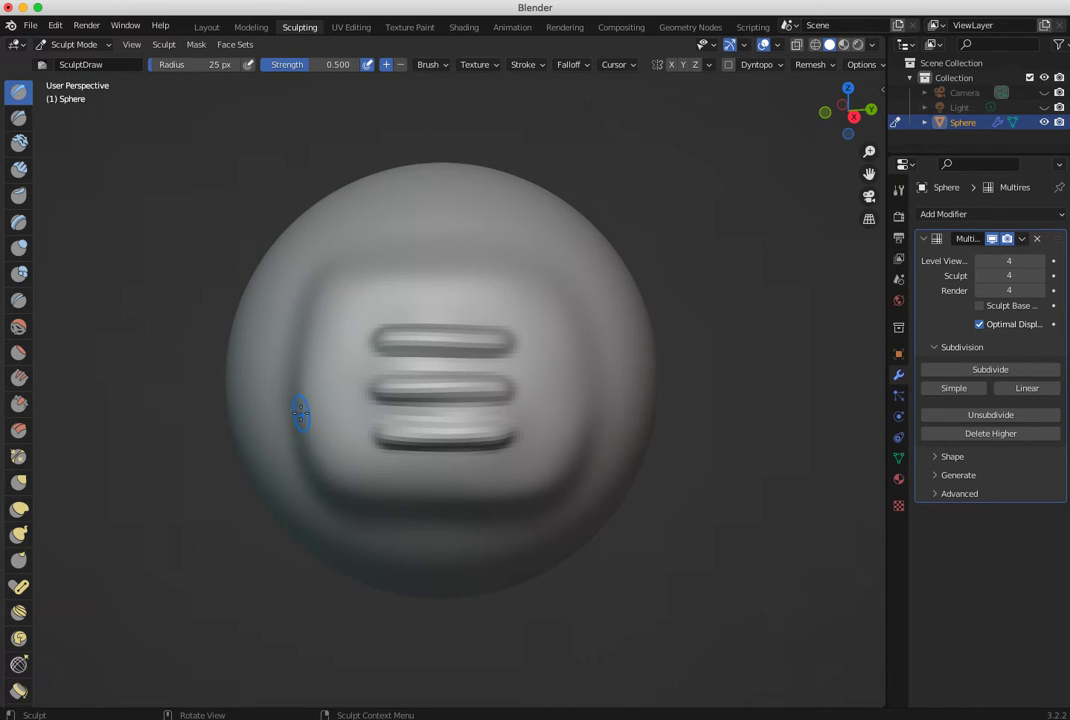
{"action": "left_click", "coordinate": [19, 301]}
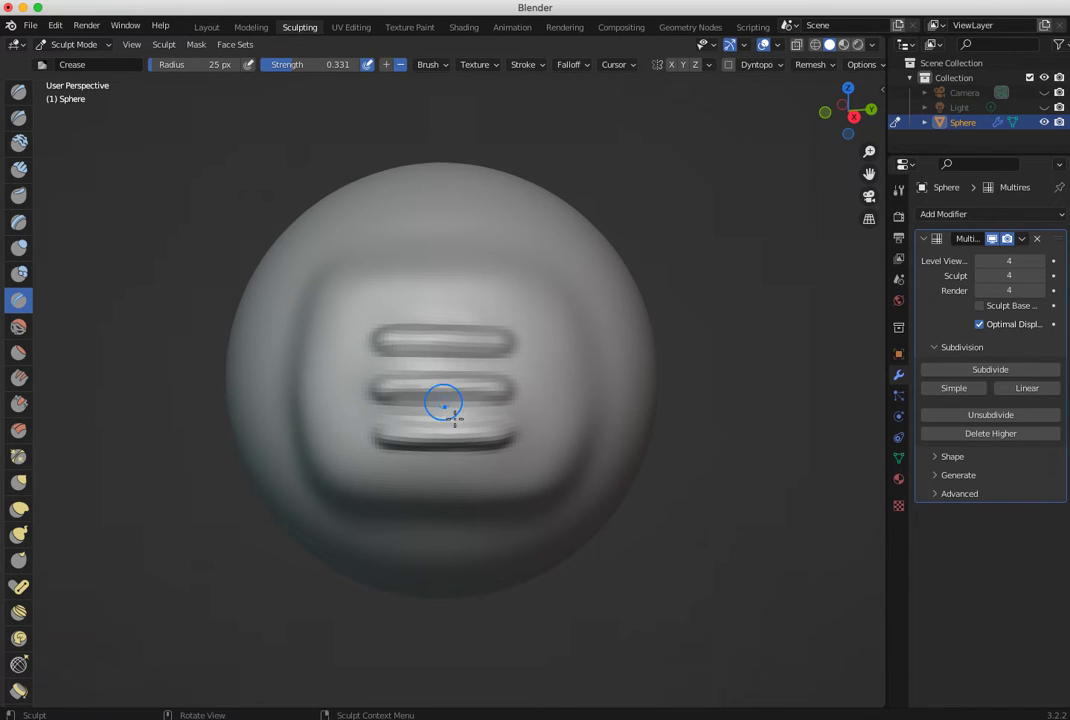
{"action": "left_click_drag", "start_coordinate": [412, 443], "coordinate": [404, 444]}
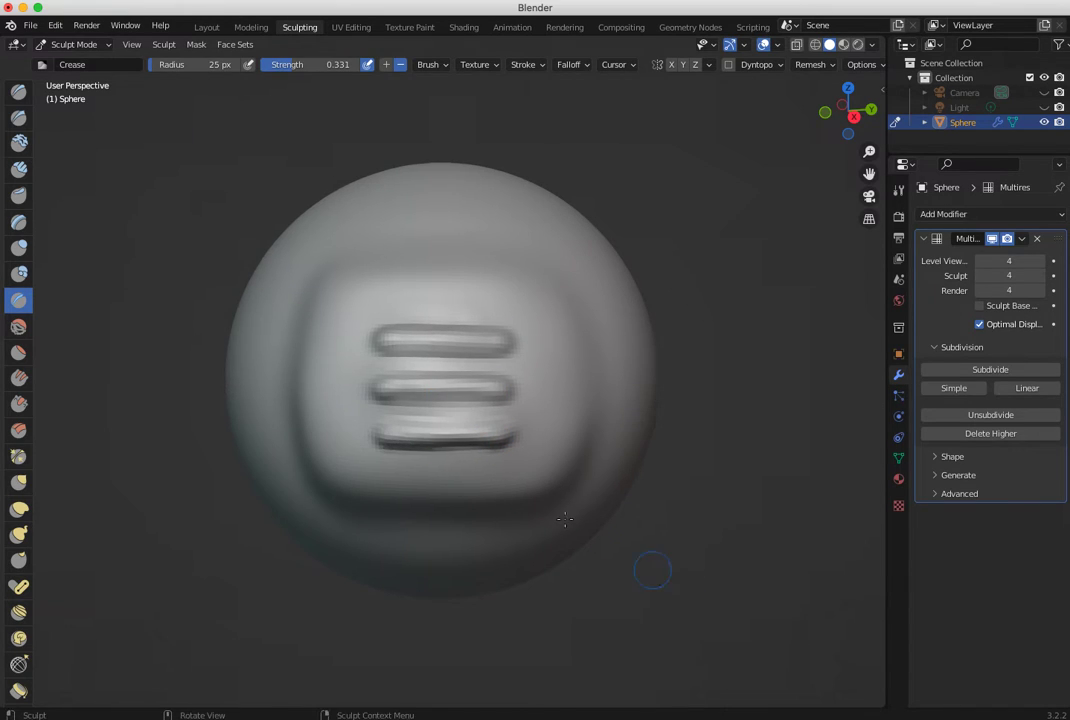
{"action": "left_click", "coordinate": [18, 92]}
Lower the Multiresolution modifier's sculpt level to 1
{"action": "mouse_move", "coordinate": [370, 418]}
{"action": "middle_mouse_down"}
{"action": "mouse_move", "coordinate": [100, 450]}
{"action": "mouse_move", "coordinate": [389, 442]}
{"action": "mouse_move", "coordinate": [315, 449]}
{"action": "mouse_move", "coordinate": [332, 517]}
{"action": "middle_mouse_up"}
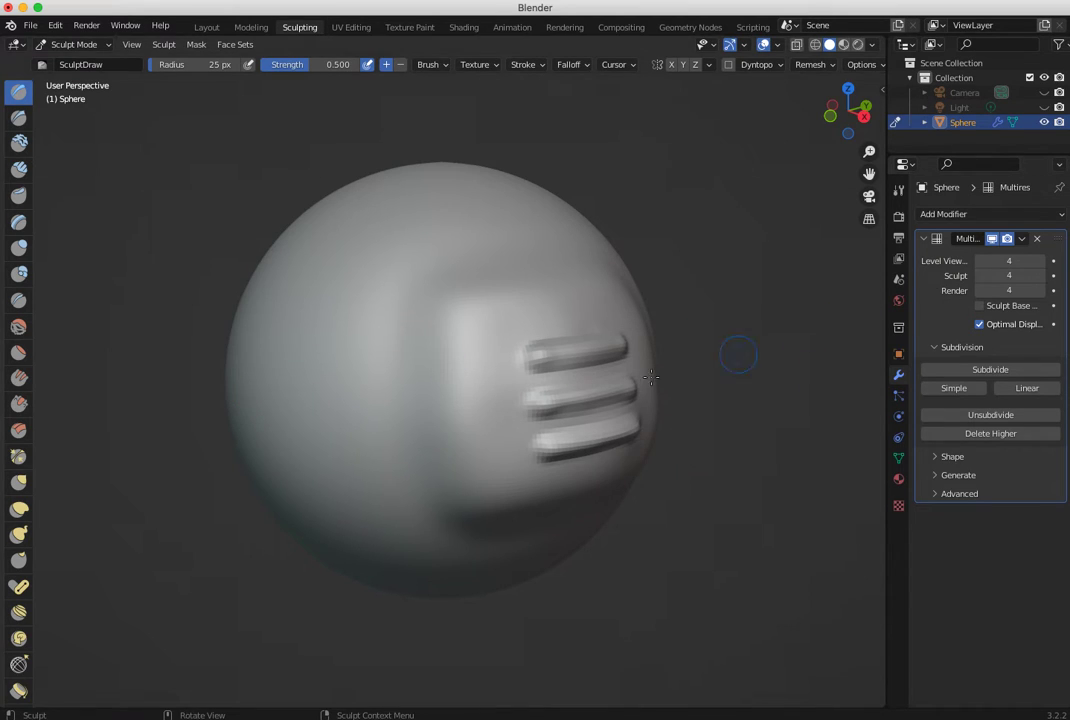
{"action": "left_click", "coordinate": [980, 276]}
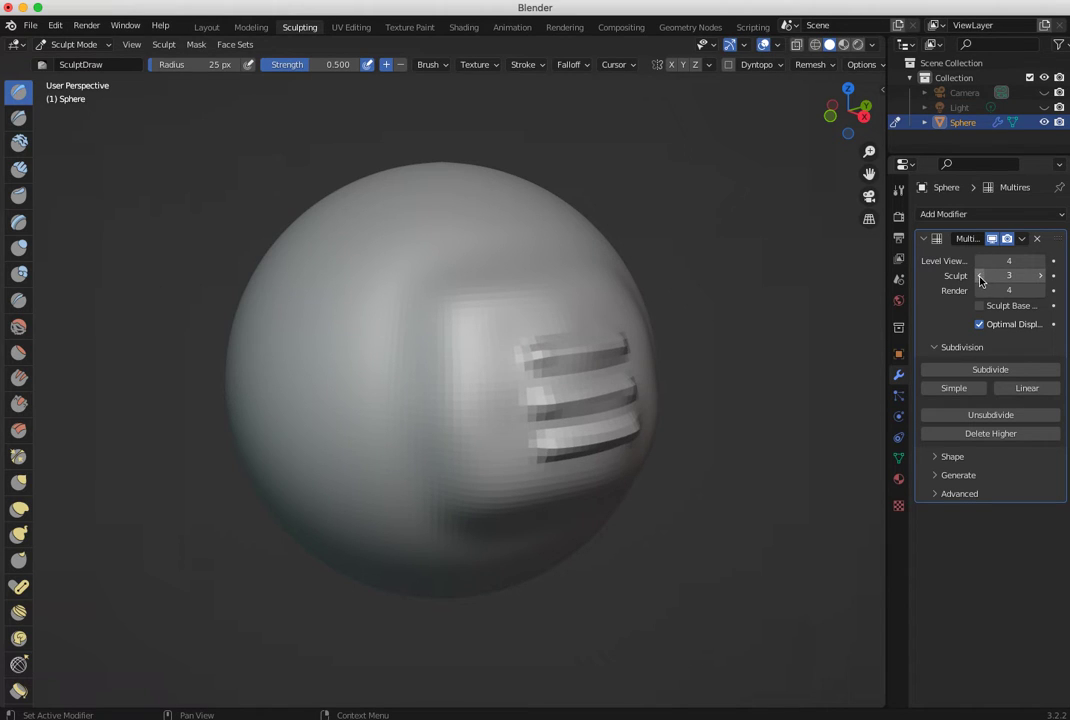
{"action": "left_click", "coordinate": [980, 276]}
{"action": "left_click", "coordinate": [980, 276]}
Enlarge the Draw brush radius to 149 px and build up the raised patch with broad strokes across its face and side
{"action": "mouse_move", "coordinate": [440, 375]}
{"action": "middle_mouse_down"}
{"action": "mouse_move", "coordinate": [466, 437]}
{"action": "mouse_move", "coordinate": [389, 418]}
{"action": "mouse_move", "coordinate": [399, 404]}
{"action": "mouse_move", "coordinate": [474, 438]}
{"action": "middle_mouse_up"}
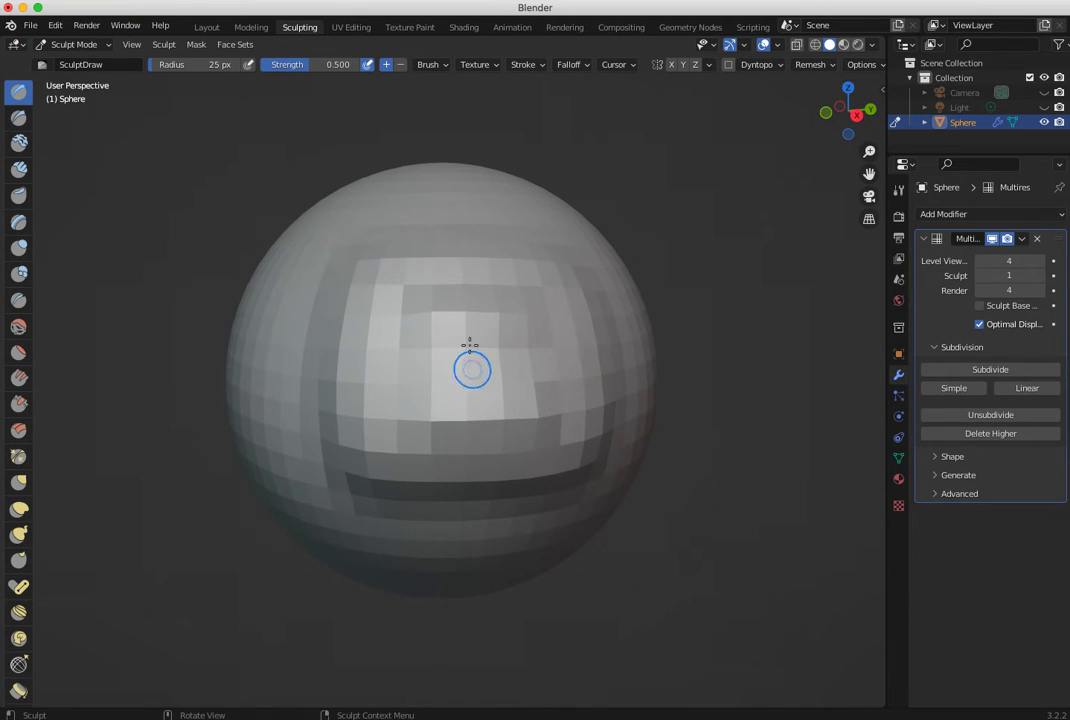
{"action": "key", "text": "f"}
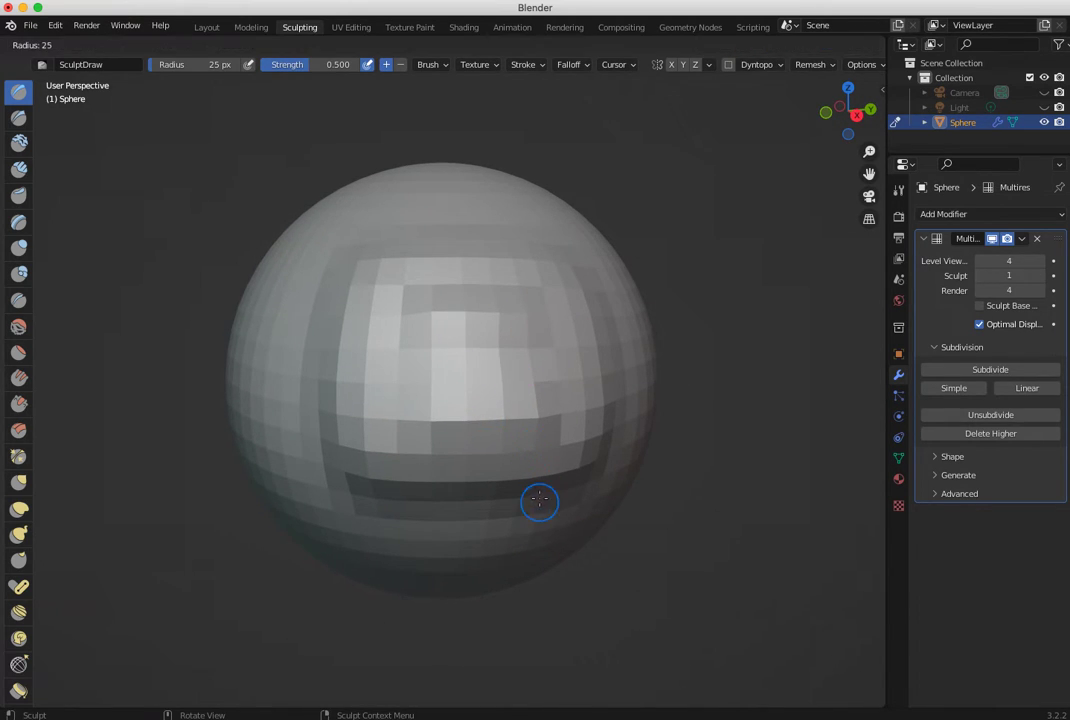
{"action": "left_click", "coordinate": [633, 521]}
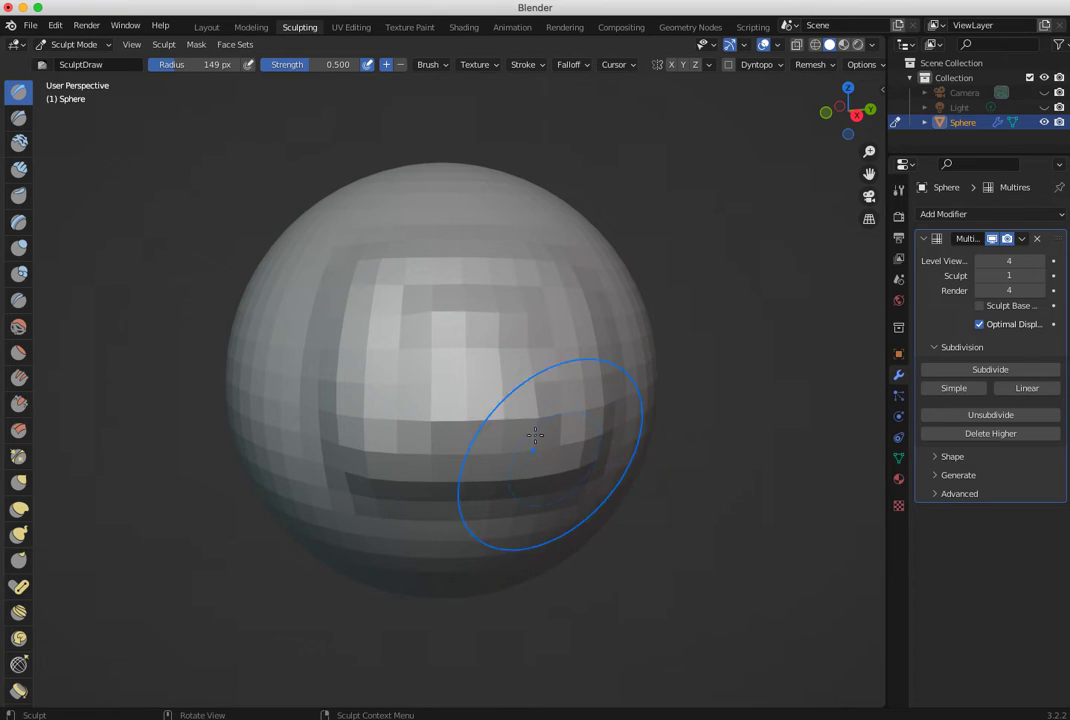
{"action": "mouse_move", "coordinate": [463, 362]}
{"action": "left_mouse_down"}
{"action": "mouse_move", "coordinate": [480, 351]}
{"action": "mouse_move", "coordinate": [438, 352]}
{"action": "mouse_move", "coordinate": [427, 318]}
{"action": "mouse_move", "coordinate": [392, 317]}
{"action": "left_mouse_up"}
{"action": "mouse_move", "coordinate": [398, 390]}
{"action": "left_mouse_down"}
{"action": "mouse_move", "coordinate": [522, 399]}
{"action": "mouse_move", "coordinate": [482, 420]}
{"action": "mouse_move", "coordinate": [490, 425]}
{"action": "mouse_move", "coordinate": [401, 375]}
{"action": "mouse_move", "coordinate": [543, 325]}
{"action": "left_mouse_up"}
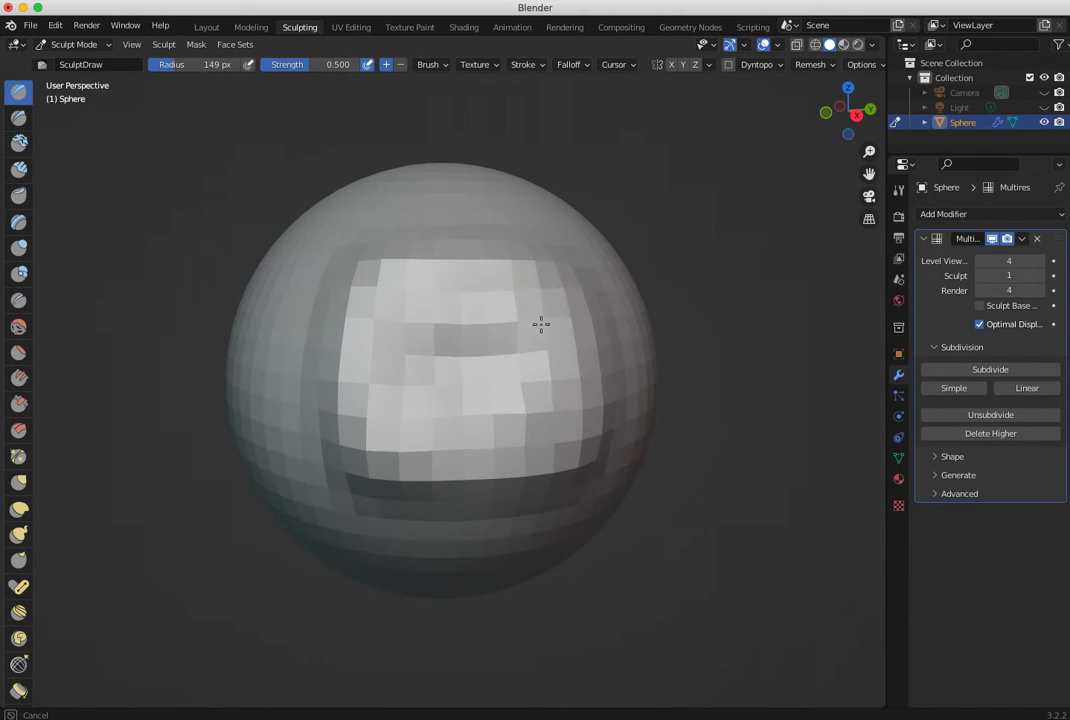
{"action": "left_click_drag", "start_coordinate": [387, 314], "coordinate": [531, 304]}
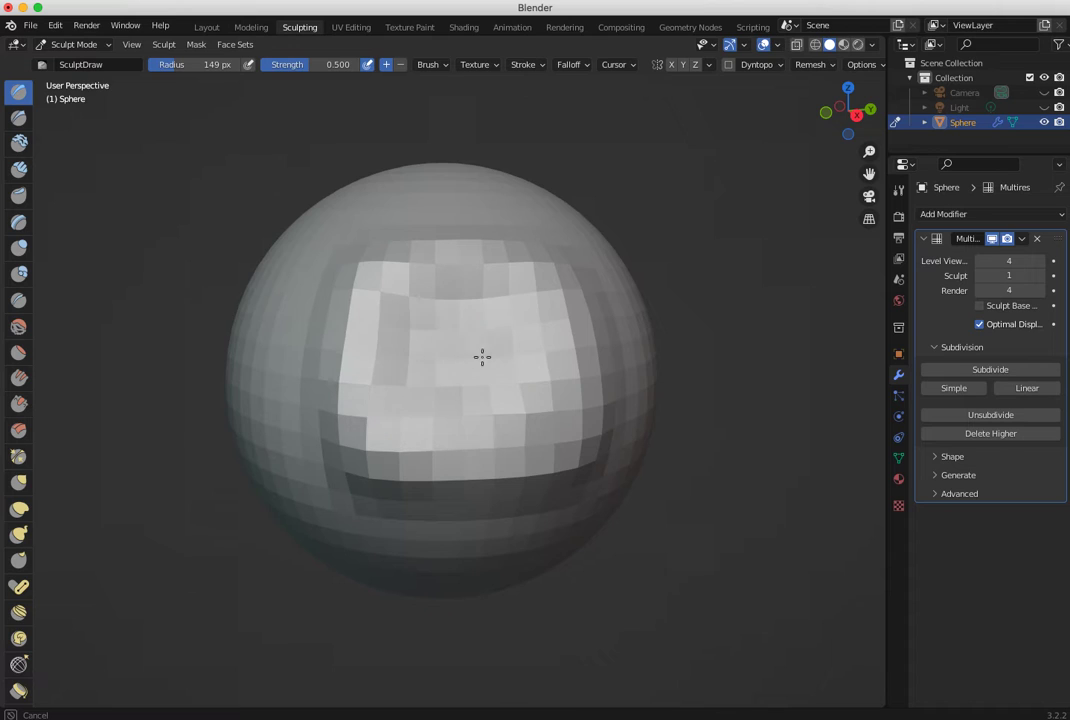
{"action": "mouse_move", "coordinate": [484, 389]}
{"action": "left_mouse_down"}
{"action": "mouse_move", "coordinate": [456, 411]}
{"action": "mouse_move", "coordinate": [470, 426]}
{"action": "left_mouse_up"}
{"action": "mouse_move", "coordinate": [385, 445]}
{"action": "middle_mouse_down"}
{"action": "mouse_move", "coordinate": [281, 435]}
{"action": "mouse_move", "coordinate": [368, 431]}
{"action": "mouse_move", "coordinate": [430, 375]}
{"action": "middle_mouse_up"}
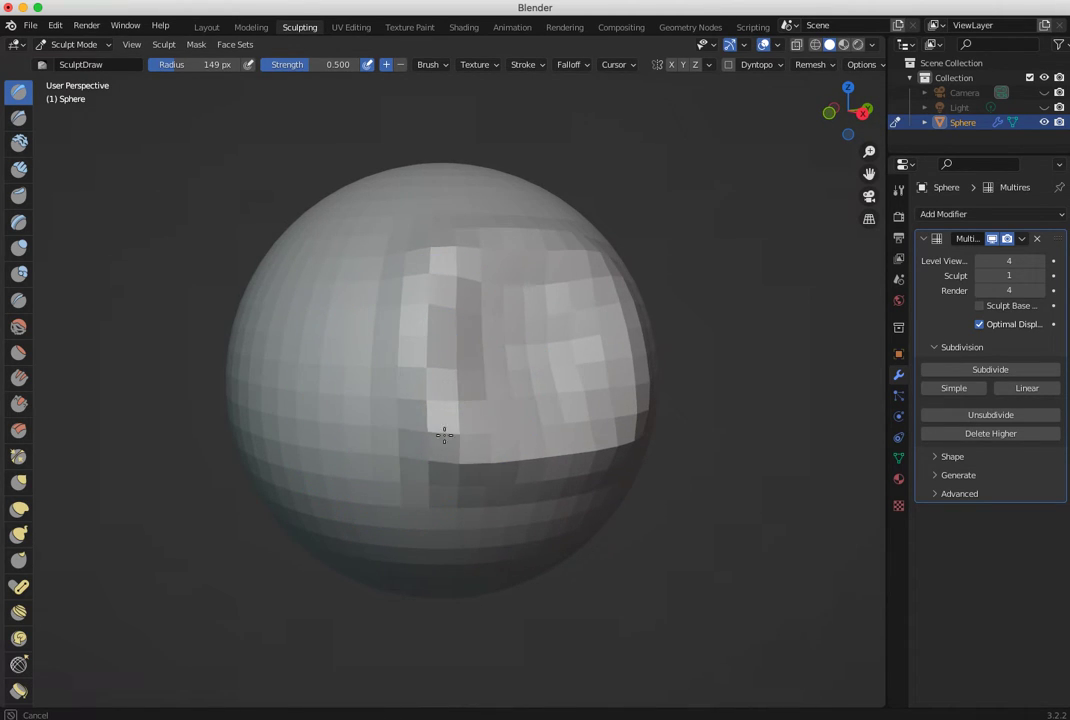
{"action": "middle_click_drag", "start_coordinate": [506, 446], "coordinate": [368, 451]}
{"action": "mouse_move", "coordinate": [368, 451]}
{"action": "left_mouse_down"}
{"action": "mouse_move", "coordinate": [413, 370]}
{"action": "mouse_move", "coordinate": [396, 416]}
{"action": "mouse_move", "coordinate": [340, 298]}
{"action": "left_mouse_up"}
Set the sculpt level to 4 and inspect the ridges and raised patch from several sides
{"action": "mouse_move", "coordinate": [340, 298]}
{"action": "middle_mouse_down"}
{"action": "mouse_move", "coordinate": [463, 375]}
{"action": "mouse_move", "coordinate": [600, 362]}
{"action": "middle_mouse_up"}
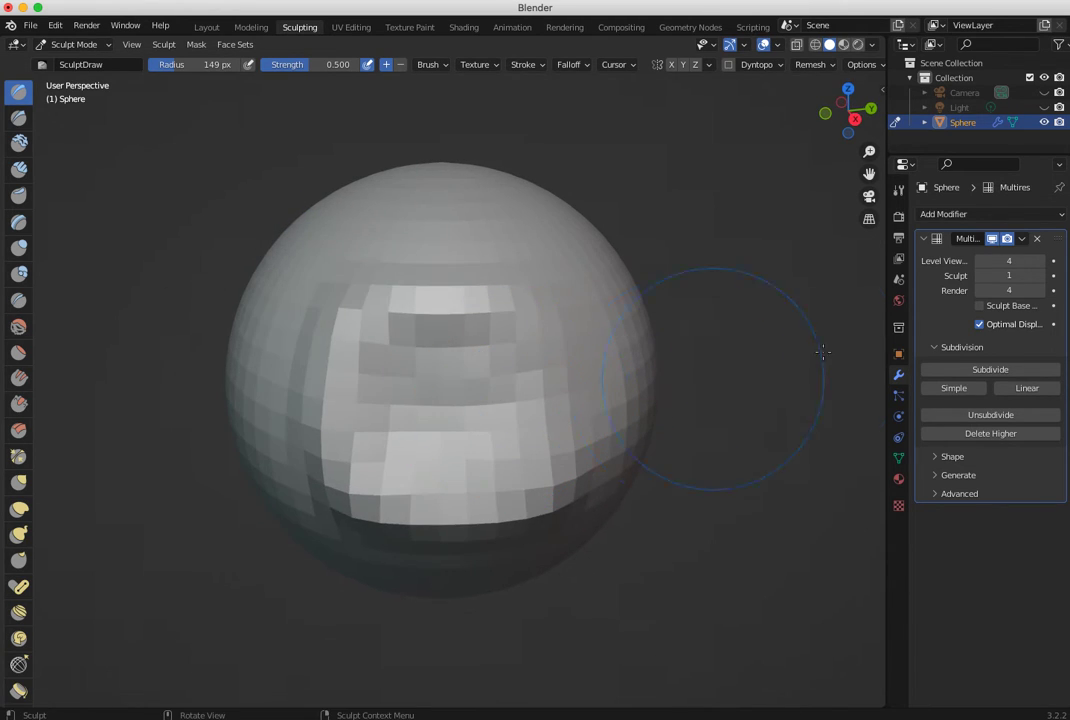
{"action": "left_click", "coordinate": [1041, 276]}
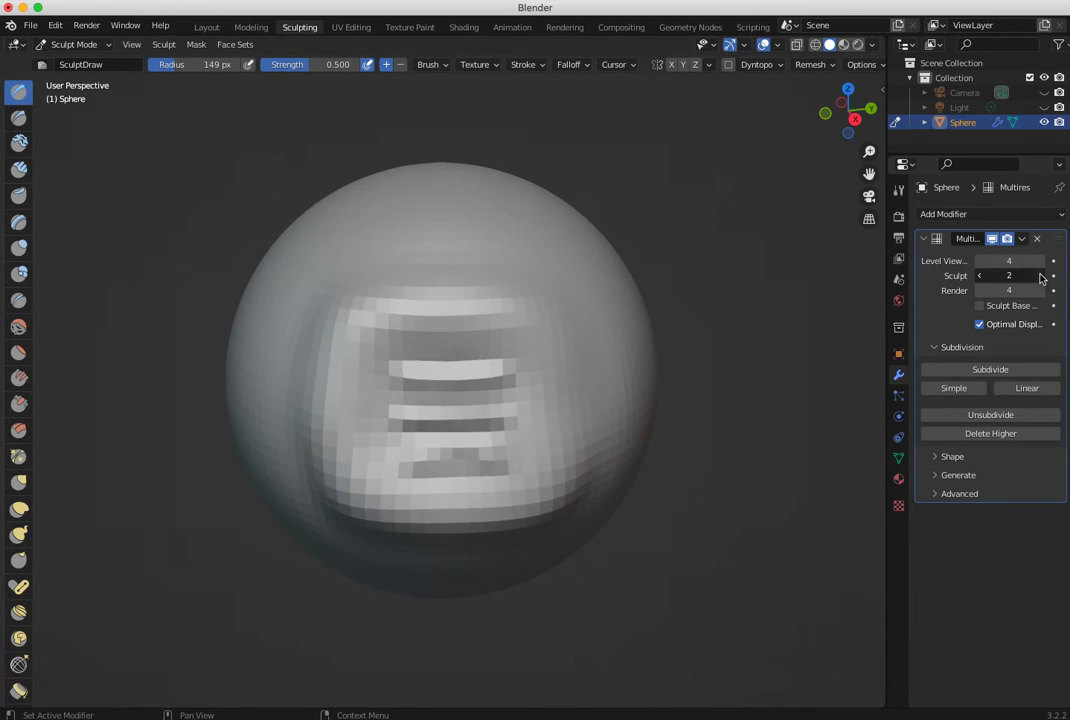
{"action": "left_click", "coordinate": [1041, 276]}
{"action": "mouse_move", "coordinate": [468, 470]}
{"action": "middle_mouse_down"}
{"action": "mouse_move", "coordinate": [614, 456]}
{"action": "mouse_move", "coordinate": [533, 482]}
{"action": "mouse_move", "coordinate": [430, 385]}
{"action": "mouse_move", "coordinate": [523, 442]}
{"action": "mouse_move", "coordinate": [445, 390]}
{"action": "mouse_move", "coordinate": [512, 443]}
{"action": "middle_mouse_up"}
{"action": "middle_click_drag", "start_coordinate": [523, 398], "coordinate": [458, 389]}
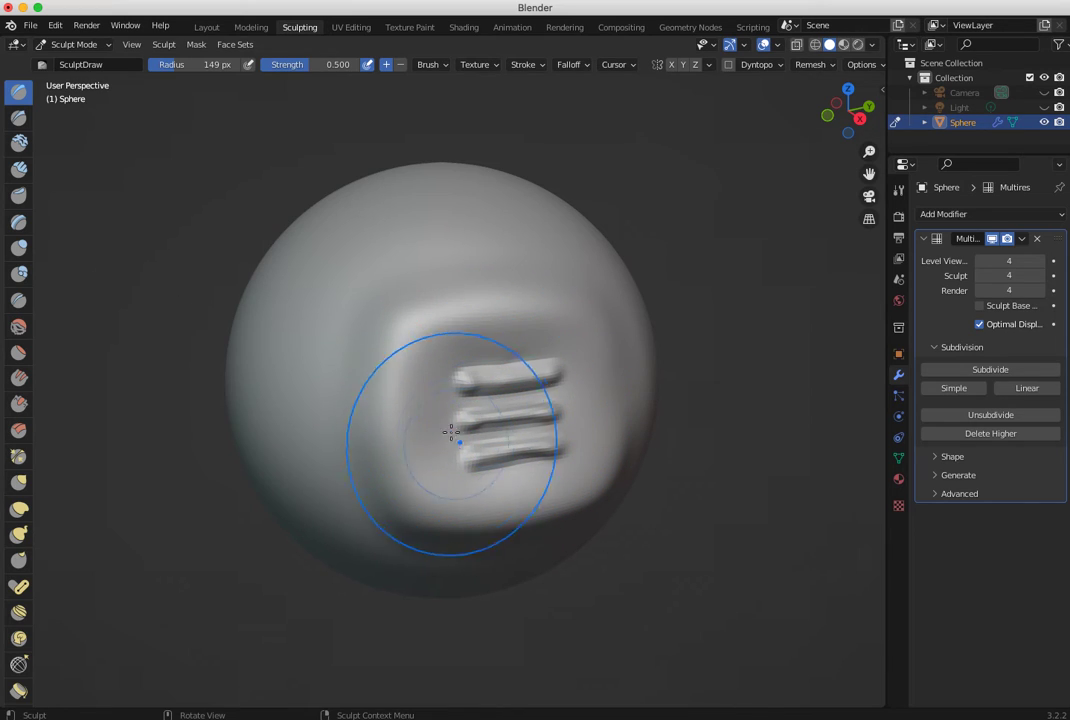
{"action": "middle_click_drag", "start_coordinate": [452, 433], "coordinate": [382, 430]}
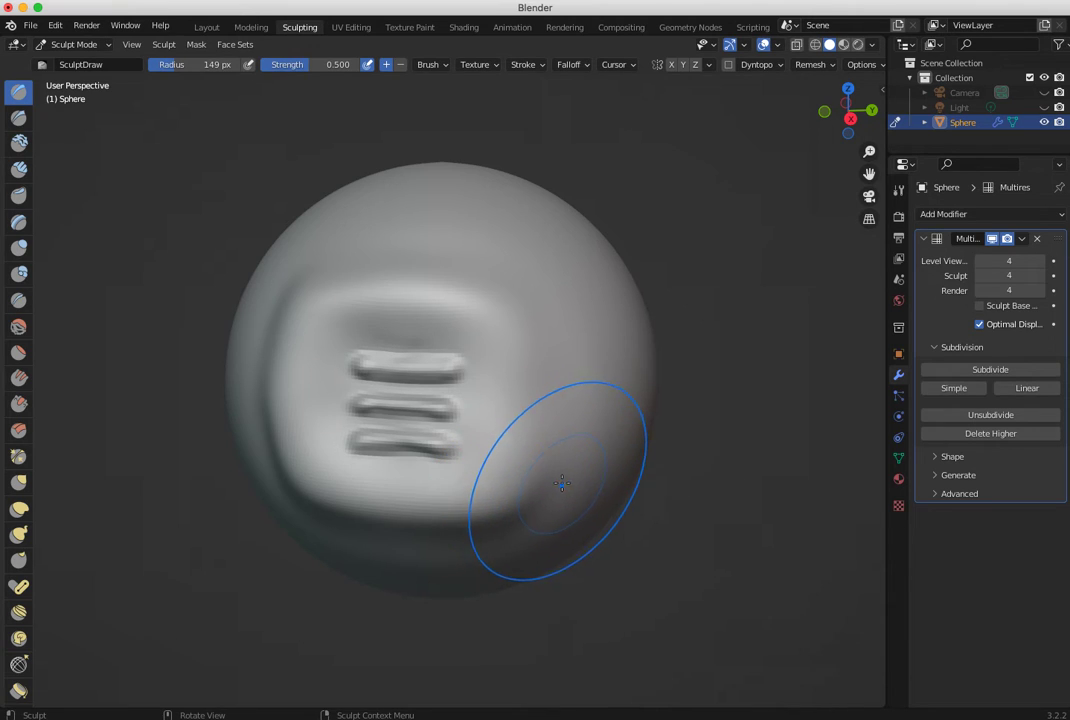
{"action": "mouse_move", "coordinate": [545, 560]}
{"action": "middle_mouse_down"}
{"action": "mouse_move", "coordinate": [503, 471]}
{"action": "mouse_move", "coordinate": [513, 461]}
{"action": "mouse_move", "coordinate": [482, 468]}
{"action": "middle_mouse_up"}
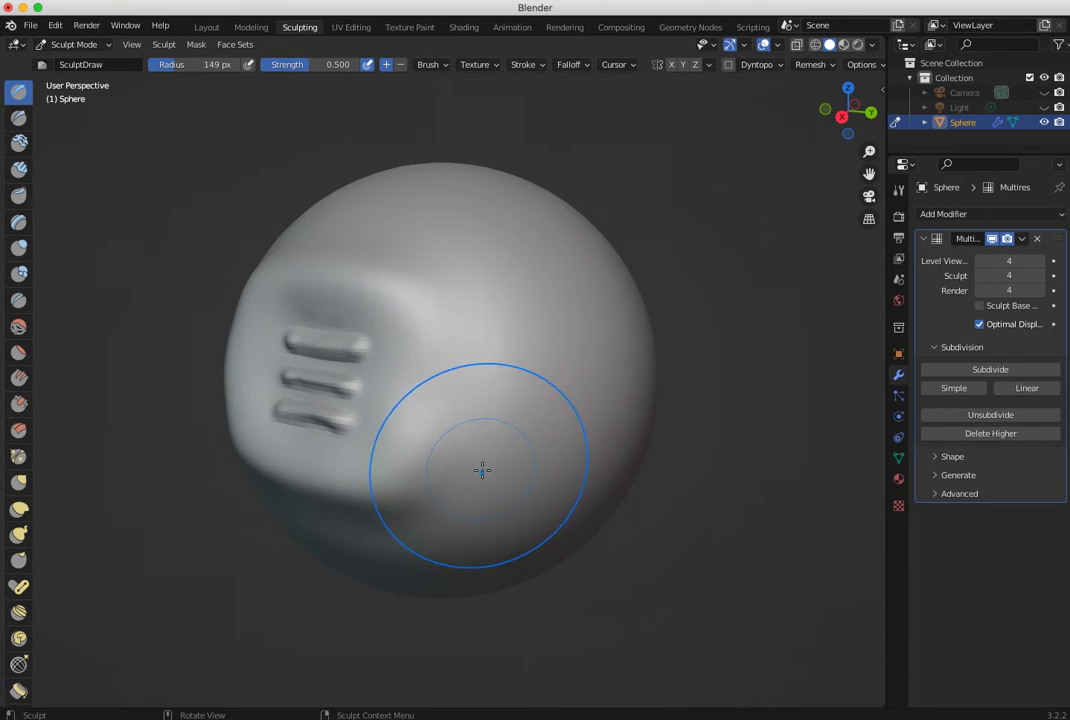
{"action": "mouse_move", "coordinate": [490, 398]}
{"action": "middle_mouse_down"}
{"action": "mouse_move", "coordinate": [607, 420]}
{"action": "mouse_move", "coordinate": [554, 420]}
{"action": "mouse_move", "coordinate": [564, 425]}
{"action": "mouse_move", "coordinate": [544, 413]}
{"action": "mouse_move", "coordinate": [555, 421]}
{"action": "middle_mouse_up"}
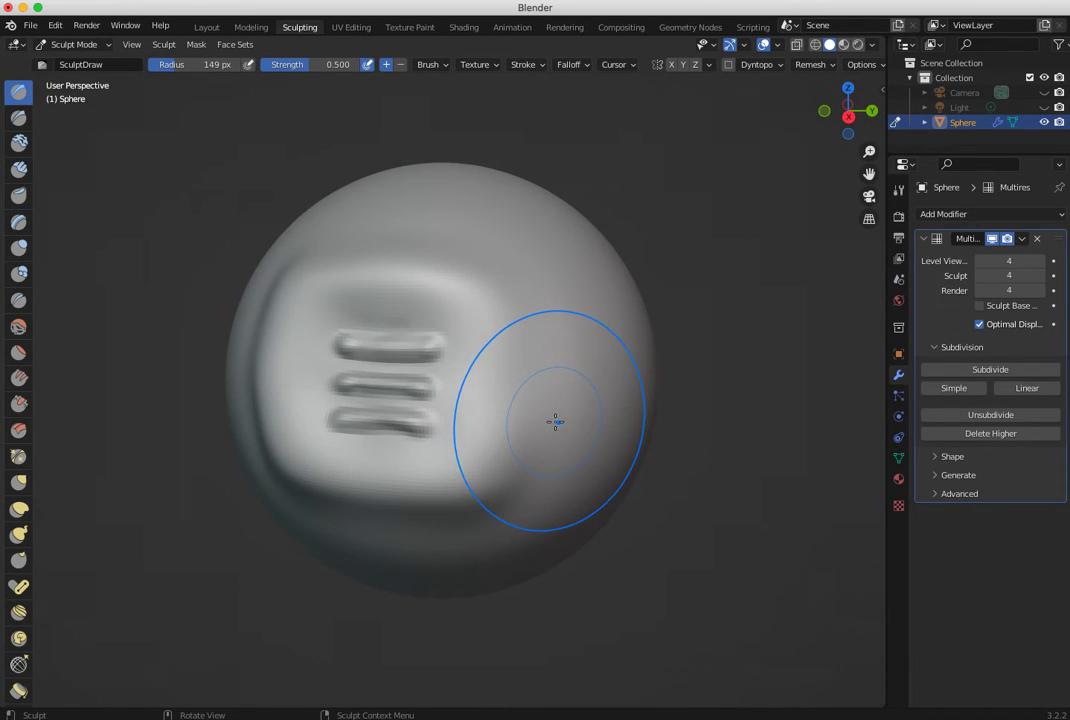
Try to unsubdivide the Multiresolution modifier, and lower its sculpt level to 2
{"action": "left_click", "coordinate": [988, 416]}
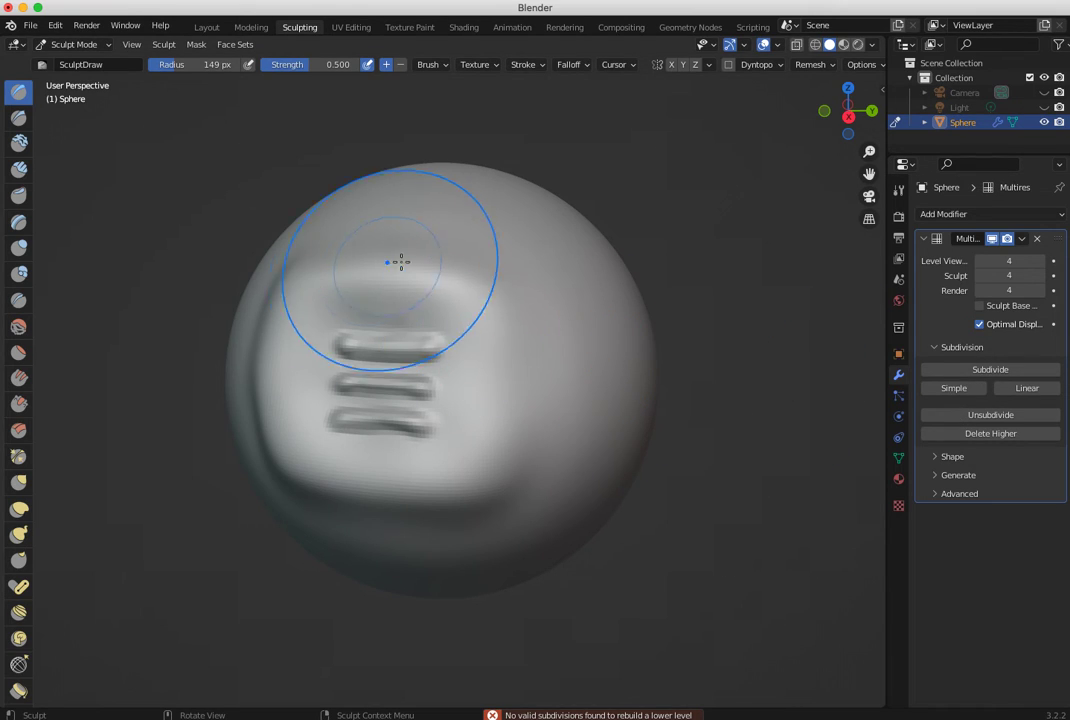
{"action": "left_click", "coordinate": [981, 277]}
{"action": "left_click", "coordinate": [981, 277]}
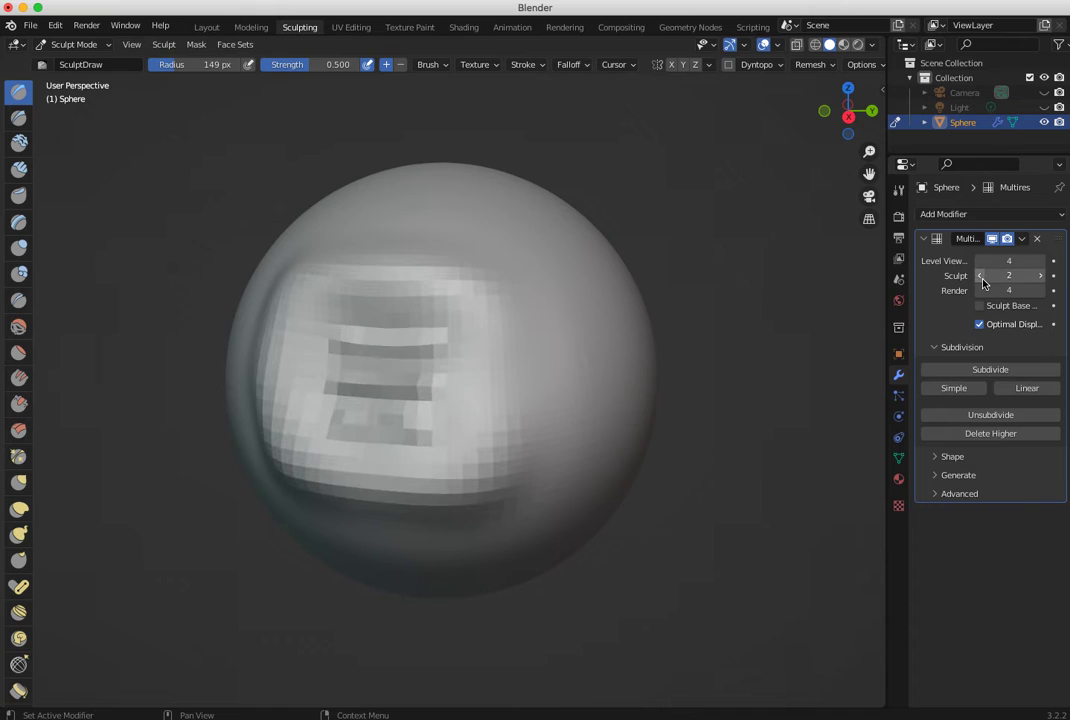
Try once more to unsubdivide the Multiresolution modifier, and raise its sculpt level to 4
{"action": "left_click", "coordinate": [978, 415]}
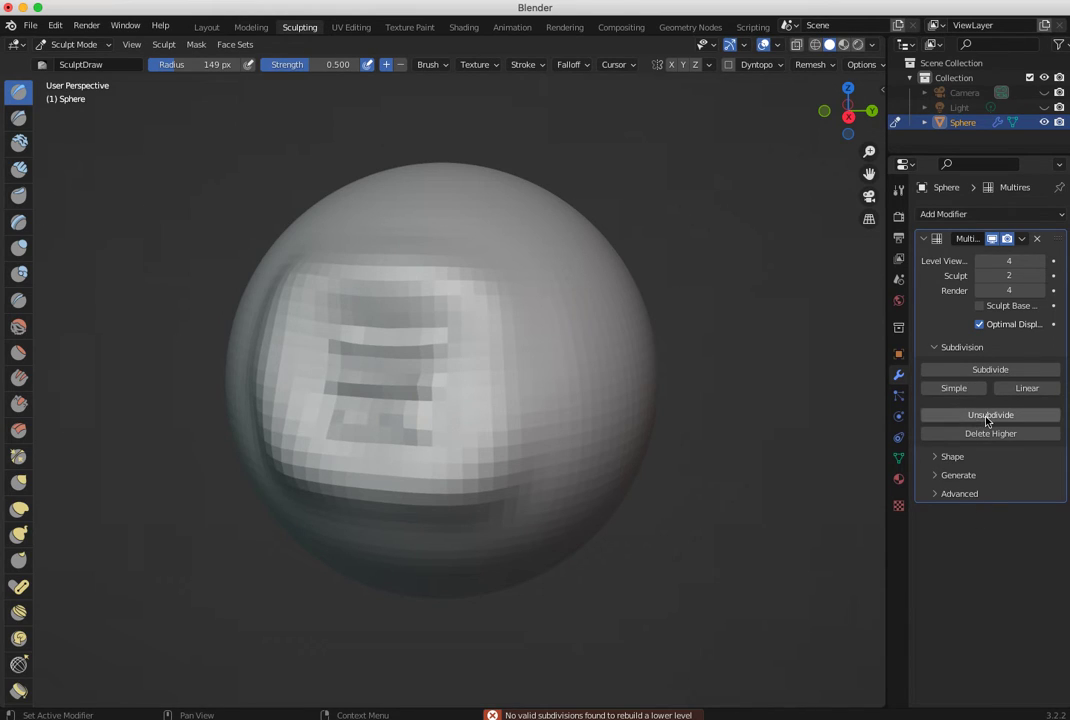
{"action": "left_click", "coordinate": [1041, 279]}
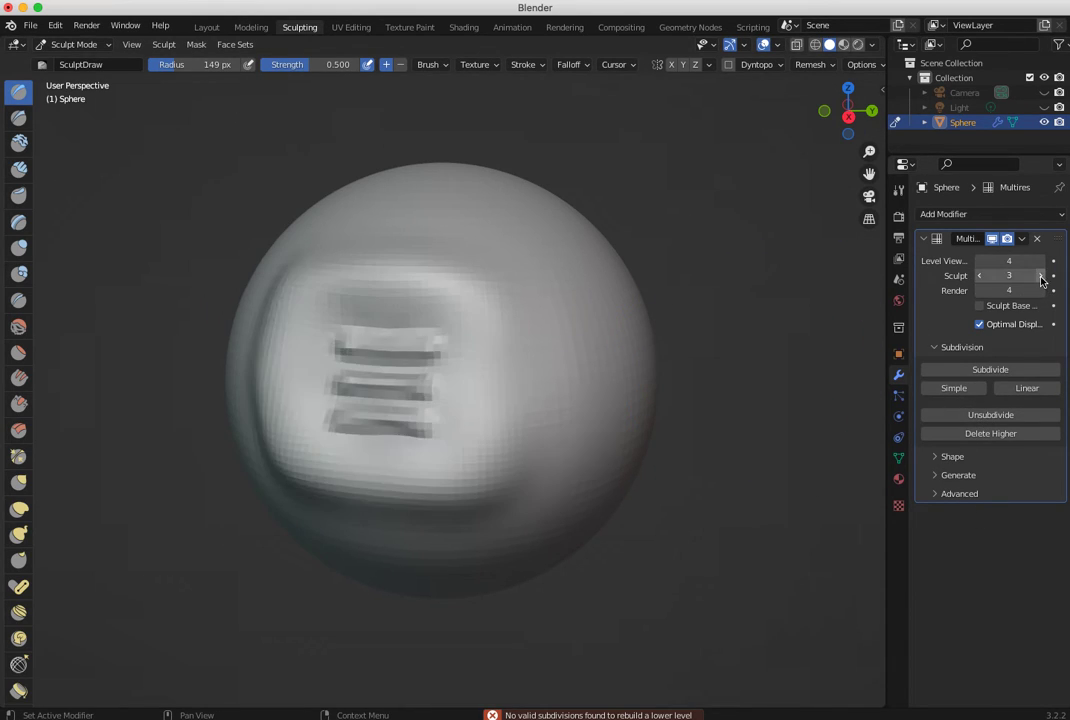
{"action": "left_click", "coordinate": [1041, 276]}
{"action": "mouse_move", "coordinate": [556, 459]}
{"action": "middle_mouse_down"}
{"action": "mouse_move", "coordinate": [635, 451]}
{"action": "mouse_move", "coordinate": [714, 523]}
{"action": "middle_mouse_up"}
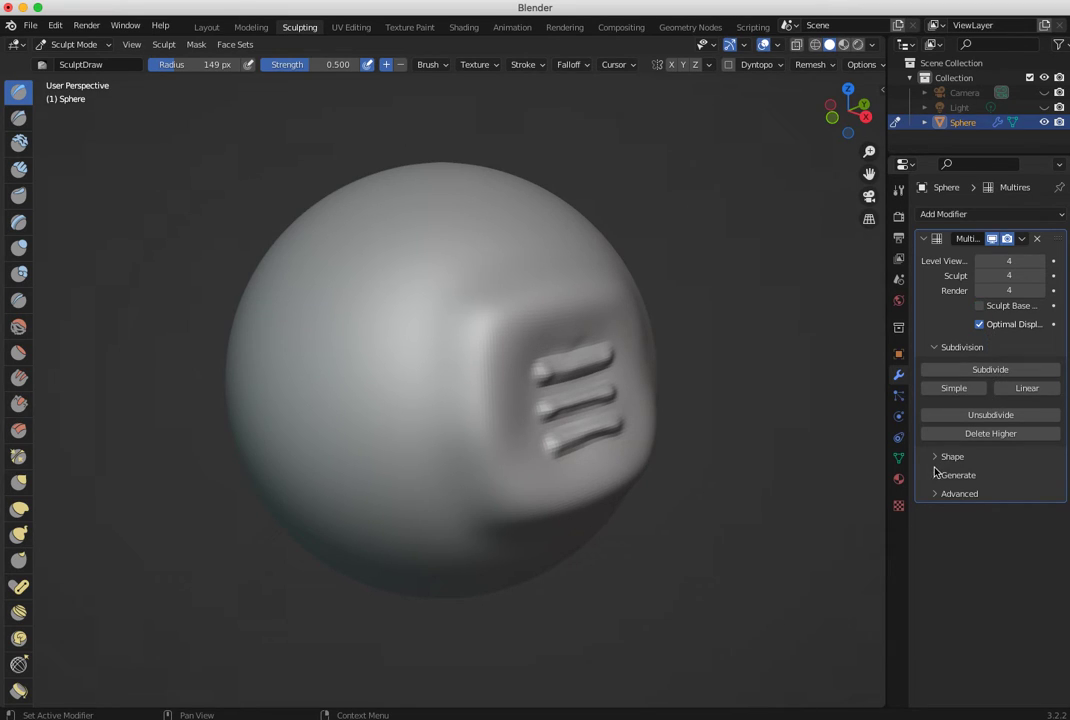
{"action": "mouse_move", "coordinate": [516, 376]}
{"action": "middle_mouse_down"}
{"action": "mouse_move", "coordinate": [337, 380]}
{"action": "mouse_move", "coordinate": [344, 387]}
{"action": "mouse_move", "coordinate": [275, 377]}
{"action": "mouse_move", "coordinate": [394, 382]}
{"action": "mouse_move", "coordinate": [482, 363]}
{"action": "mouse_move", "coordinate": [460, 363]}
{"action": "mouse_move", "coordinate": [504, 401]}
{"action": "mouse_move", "coordinate": [341, 394]}
{"action": "mouse_move", "coordinate": [375, 389]}
{"action": "mouse_move", "coordinate": [353, 380]}
{"action": "mouse_move", "coordinate": [401, 373]}
{"action": "mouse_move", "coordinate": [346, 383]}
{"action": "middle_mouse_up"}
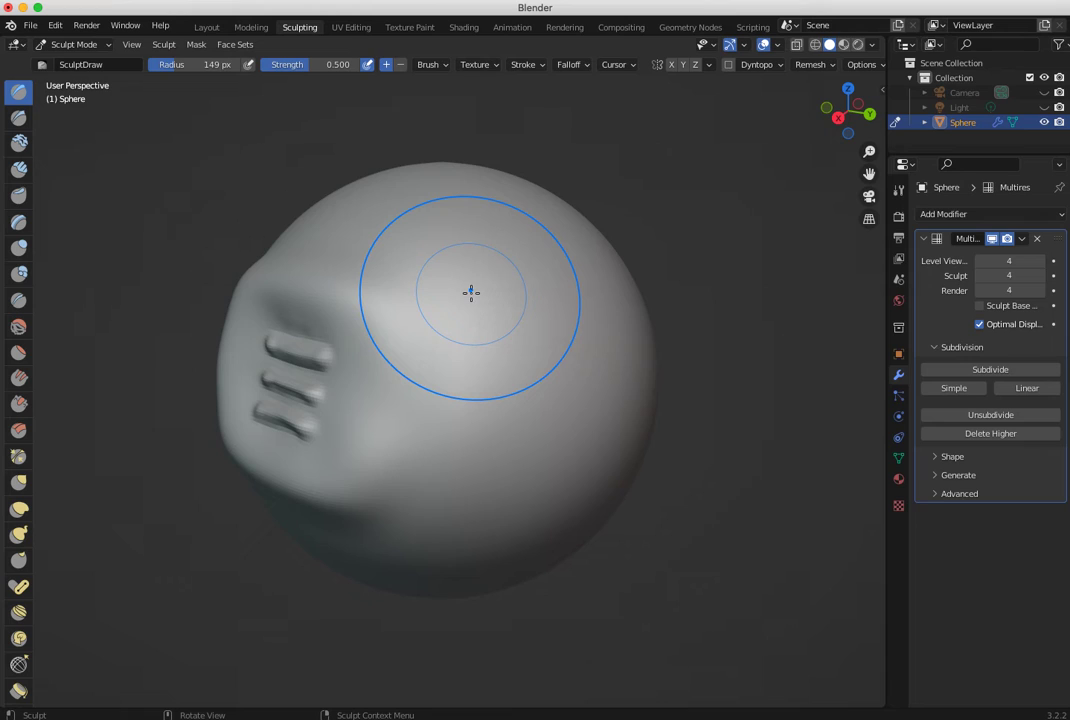
Raise a cluster of seven round bumps on the sphere's smooth side using the Blob brush at a 44 px radius
{"action": "left_click", "coordinate": [19, 277]}
{"action": "middle_click_drag", "start_coordinate": [571, 320], "coordinate": [458, 342]}
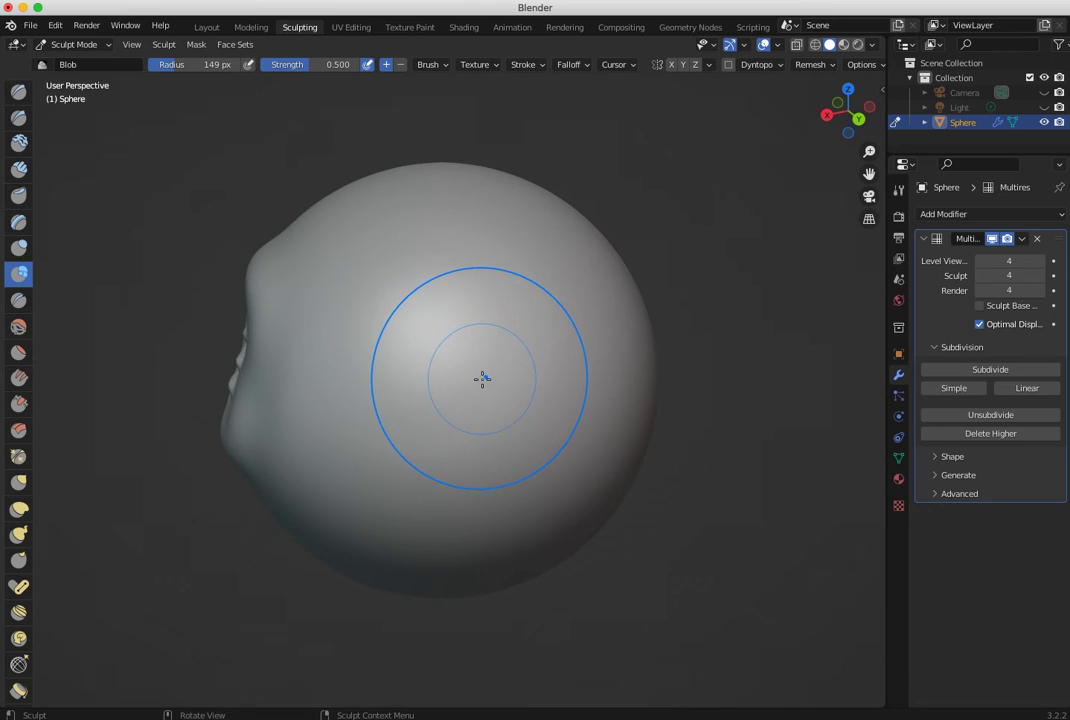
{"action": "key", "text": "f"}
{"action": "left_click", "coordinate": [466, 349]}
{"action": "mouse_move", "coordinate": [478, 352]}
{"action": "left_mouse_down"}
{"action": "mouse_move", "coordinate": [463, 360]}
{"action": "mouse_move", "coordinate": [473, 349]}
{"action": "left_mouse_up"}
{"action": "mouse_move", "coordinate": [411, 420]}
{"action": "left_mouse_down"}
{"action": "mouse_move", "coordinate": [411, 430]}
{"action": "mouse_move", "coordinate": [422, 426]}
{"action": "left_mouse_up"}
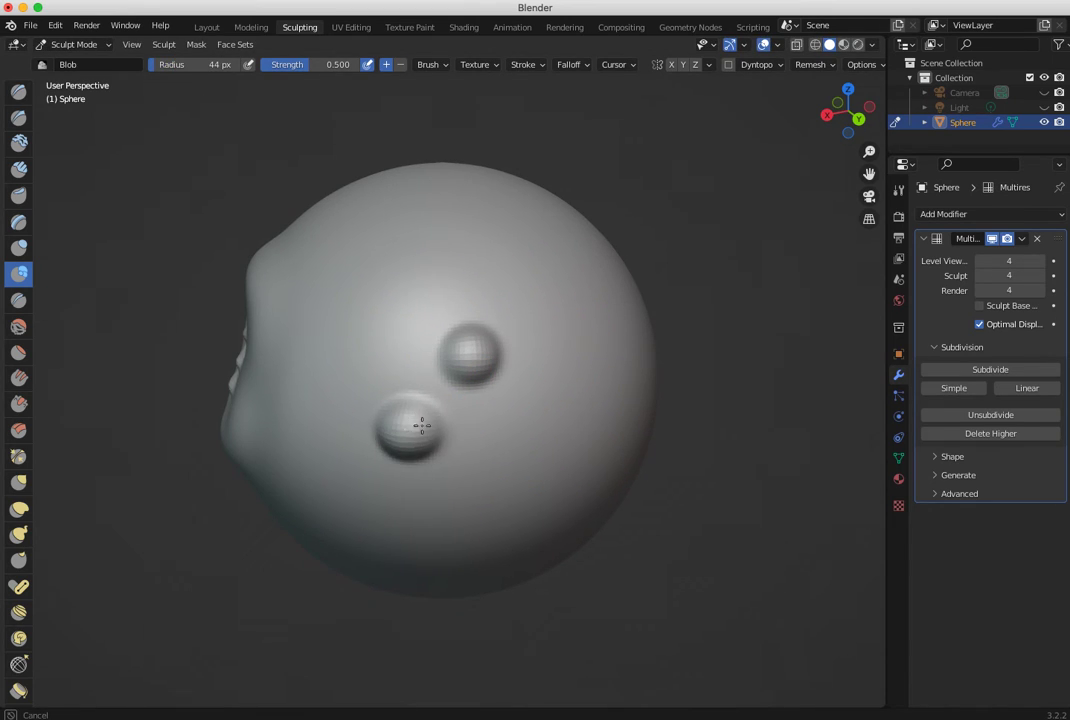
{"action": "left_click_drag", "start_coordinate": [506, 437], "coordinate": [490, 437]}
{"action": "left_click_drag", "start_coordinate": [521, 375], "coordinate": [545, 366]}
{"action": "mouse_move", "coordinate": [392, 353]}
{"action": "left_mouse_down"}
{"action": "mouse_move", "coordinate": [373, 353]}
{"action": "mouse_move", "coordinate": [394, 338]}
{"action": "left_mouse_up"}
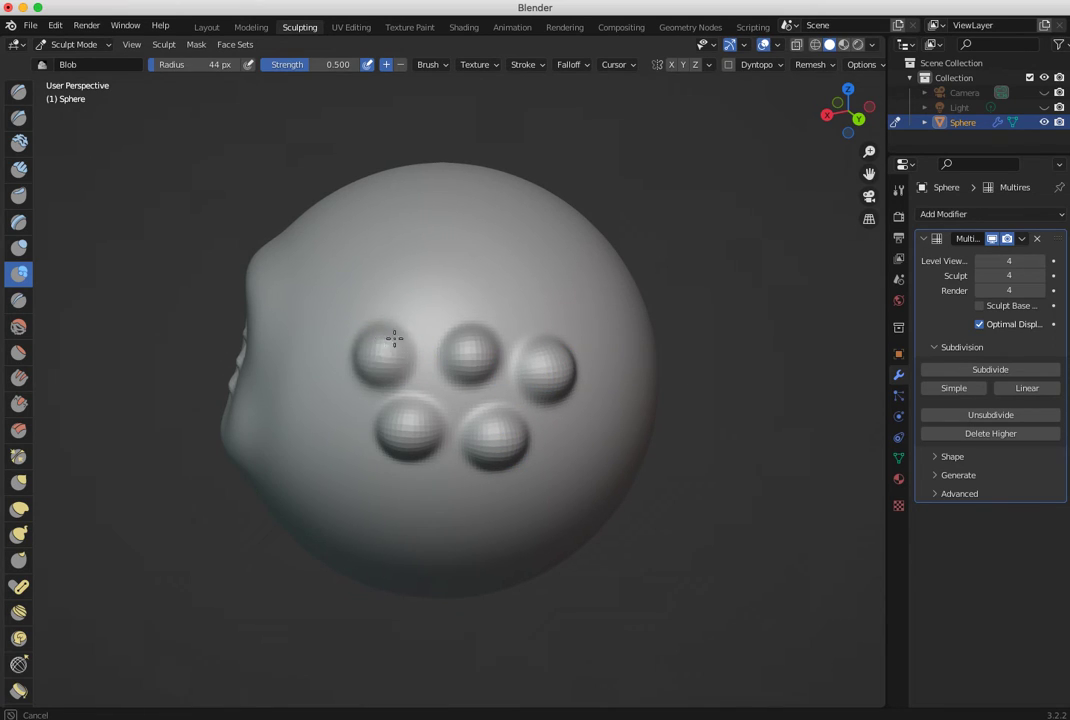
{"action": "mouse_move", "coordinate": [437, 272]}
{"action": "left_mouse_down"}
{"action": "mouse_move", "coordinate": [420, 289]}
{"action": "mouse_move", "coordinate": [433, 274]}
{"action": "left_mouse_up"}
{"action": "mouse_move", "coordinate": [518, 290]}
{"action": "left_mouse_down"}
{"action": "mouse_move", "coordinate": [526, 299]}
{"action": "mouse_move", "coordinate": [505, 306]}
{"action": "mouse_move", "coordinate": [520, 297]}
{"action": "left_mouse_up"}
At sculpt level 1, bulge out the bump-covered side of the sphere with the Blob brush at a 242 px radius
{"action": "mouse_move", "coordinate": [462, 462]}
{"action": "middle_mouse_down"}
{"action": "mouse_move", "coordinate": [401, 440]}
{"action": "mouse_move", "coordinate": [499, 440]}
{"action": "mouse_move", "coordinate": [468, 464]}
{"action": "mouse_move", "coordinate": [404, 442]}
{"action": "mouse_move", "coordinate": [441, 462]}
{"action": "mouse_move", "coordinate": [456, 446]}
{"action": "middle_mouse_up"}
{"action": "left_click", "coordinate": [980, 276]}
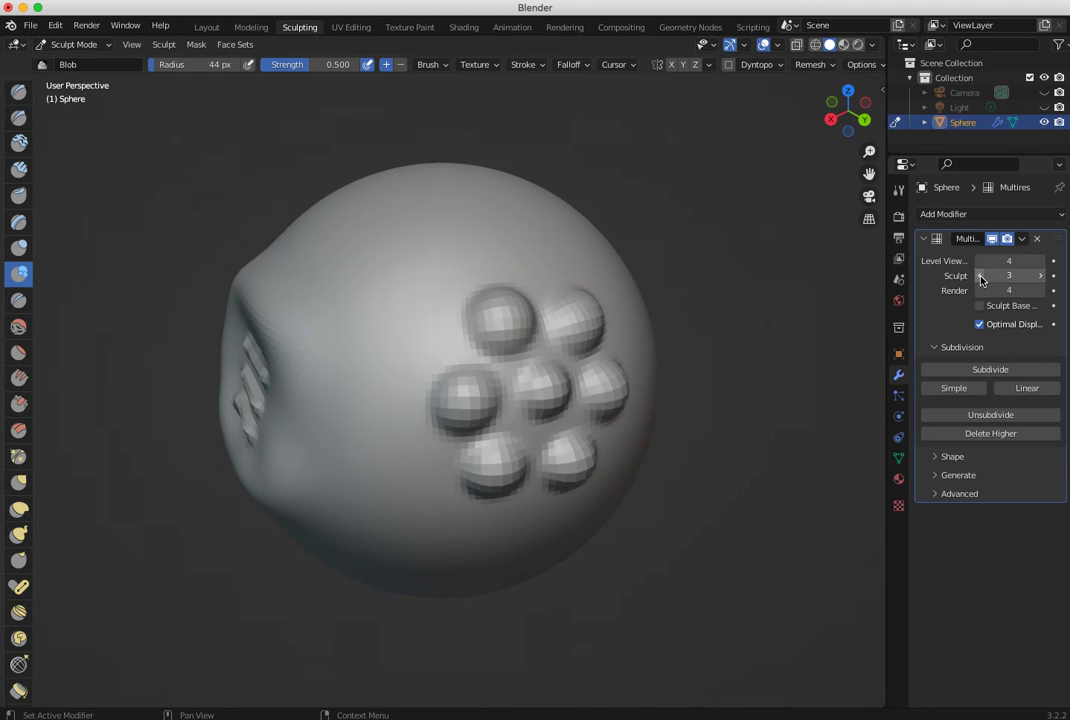
{"action": "left_click", "coordinate": [980, 276]}
{"action": "left_click", "coordinate": [980, 276]}
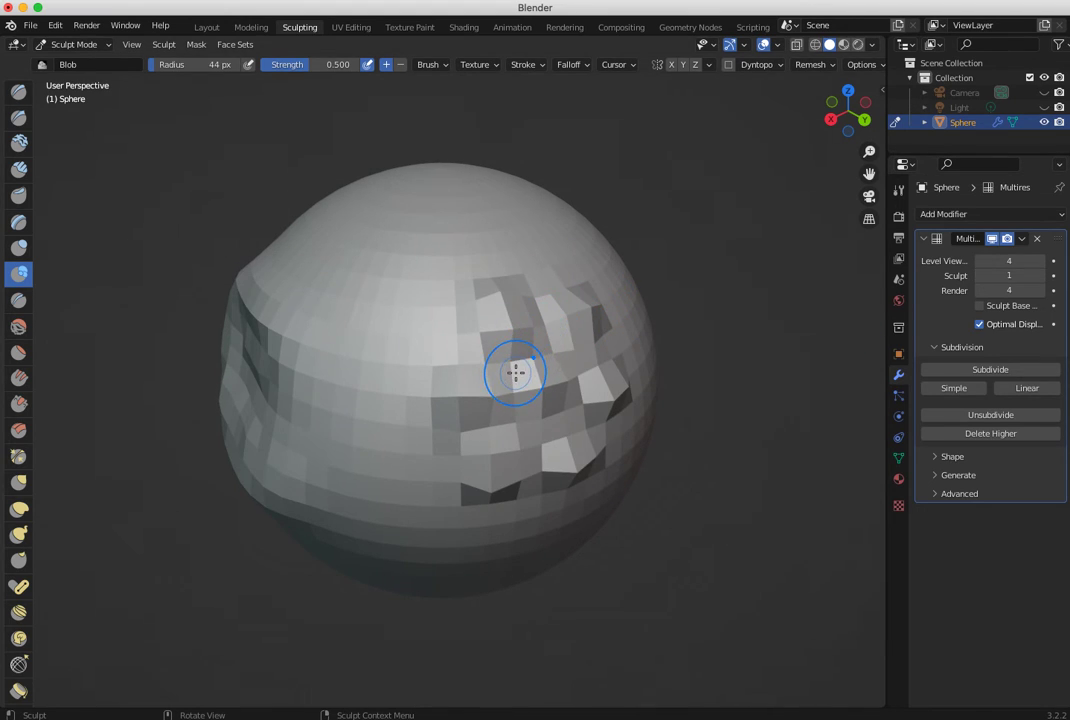
{"action": "key", "text": "f"}
{"action": "left_click", "coordinate": [549, 383]}
{"action": "mouse_move", "coordinate": [549, 383]}
{"action": "left_mouse_down"}
{"action": "mouse_move", "coordinate": [509, 389]}
{"action": "mouse_move", "coordinate": [506, 334]}
{"action": "mouse_move", "coordinate": [522, 307]}
{"action": "mouse_move", "coordinate": [490, 437]}
{"action": "left_mouse_up"}
{"action": "middle_click_drag", "start_coordinate": [490, 437], "coordinate": [393, 404]}
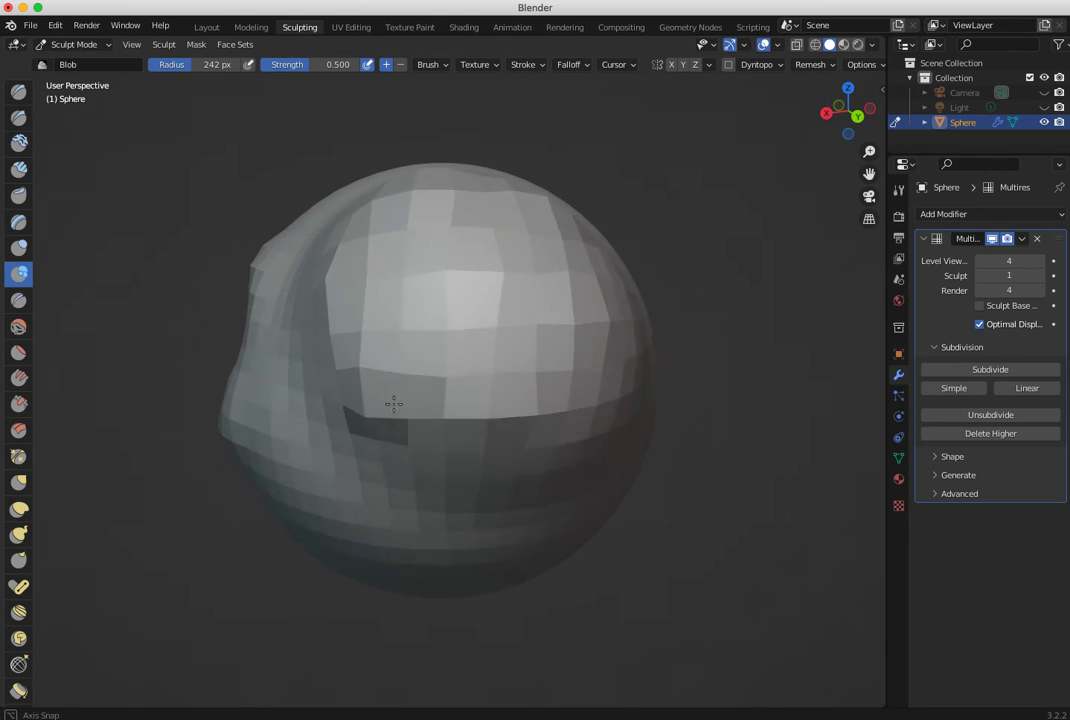
Raise the sculpt level to 4, and inspect the bulged side with its bumps and the modifier's Shape options
{"action": "left_click", "coordinate": [1043, 276]}
{"action": "left_click", "coordinate": [1043, 276]}
{"action": "left_click", "coordinate": [1043, 276]}
{"action": "middle_click_drag", "start_coordinate": [664, 453], "coordinate": [747, 452]}
{"action": "mouse_move", "coordinate": [676, 347]}
{"action": "middle_mouse_down"}
{"action": "mouse_move", "coordinate": [566, 414]}
{"action": "mouse_move", "coordinate": [530, 540]}
{"action": "middle_mouse_up"}
{"action": "middle_click_drag", "start_coordinate": [553, 606], "coordinate": [635, 522]}
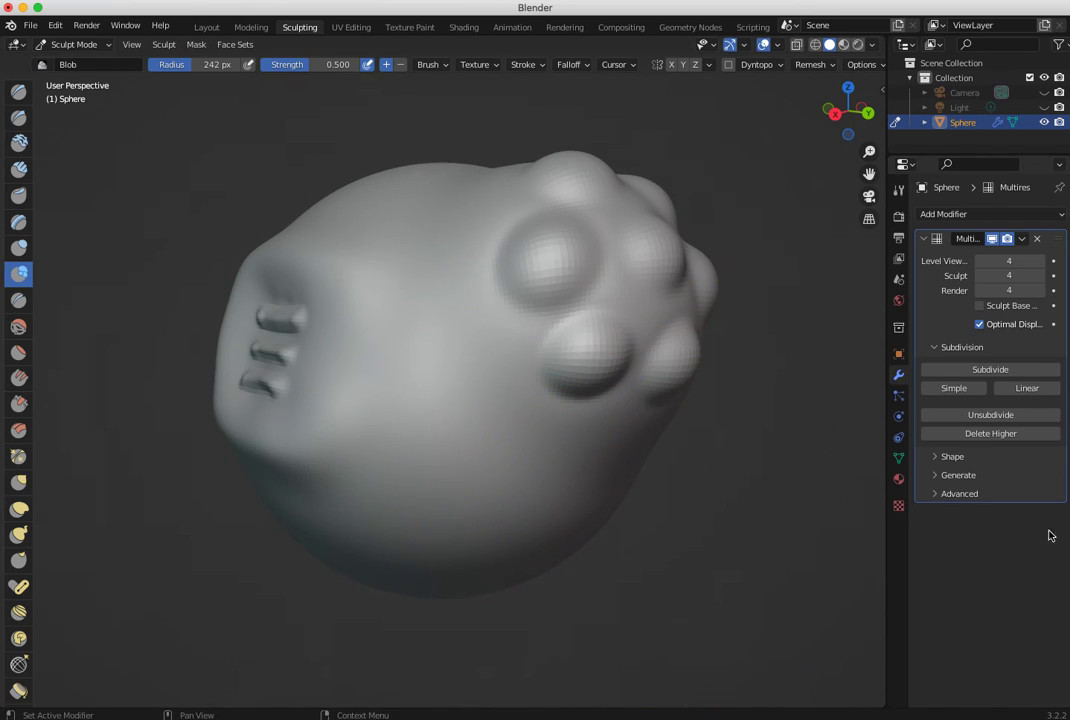
{"action": "mouse_move", "coordinate": [670, 545]}
{"action": "middle_mouse_down"}
{"action": "mouse_move", "coordinate": [580, 567]}
{"action": "mouse_move", "coordinate": [689, 556]}
{"action": "middle_mouse_up"}
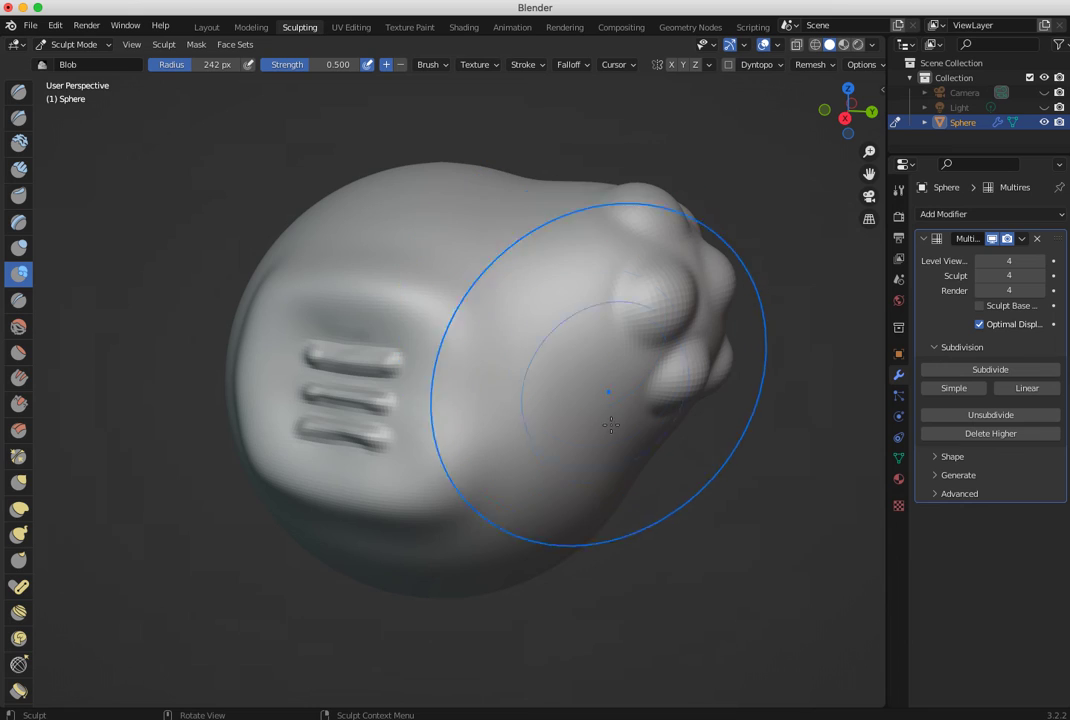
{"action": "mouse_move", "coordinate": [615, 441]}
{"action": "middle_mouse_down"}
{"action": "mouse_move", "coordinate": [509, 430]}
{"action": "mouse_move", "coordinate": [573, 490]}
{"action": "mouse_move", "coordinate": [522, 452]}
{"action": "mouse_move", "coordinate": [569, 462]}
{"action": "middle_mouse_up"}
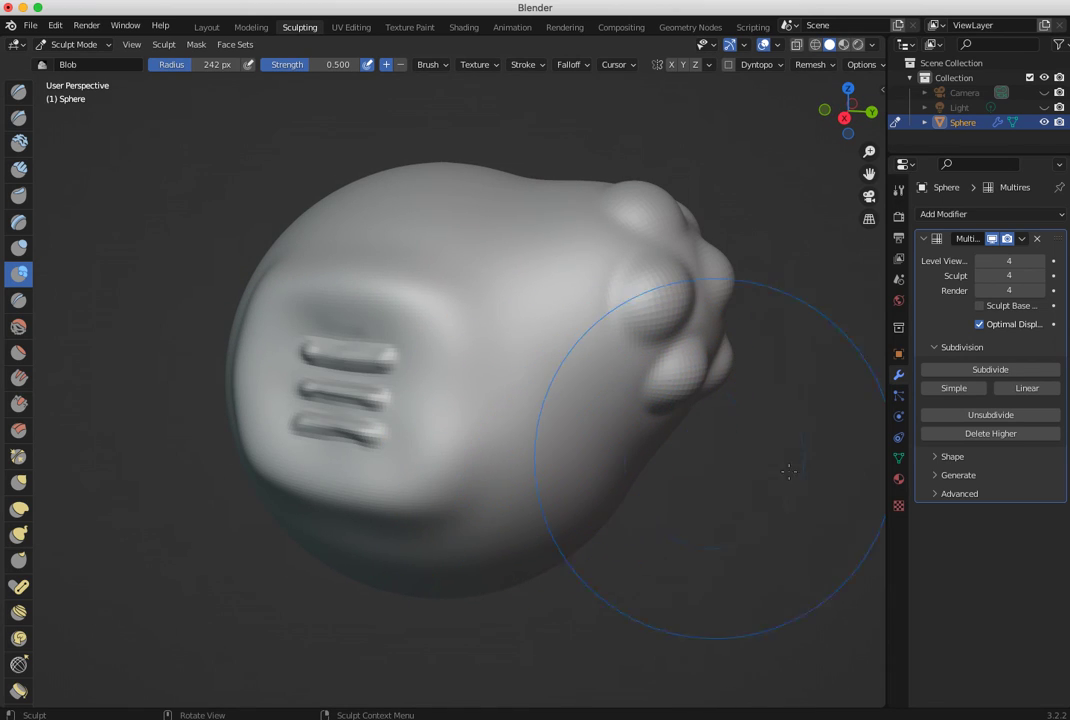
{"action": "left_click", "coordinate": [936, 457]}
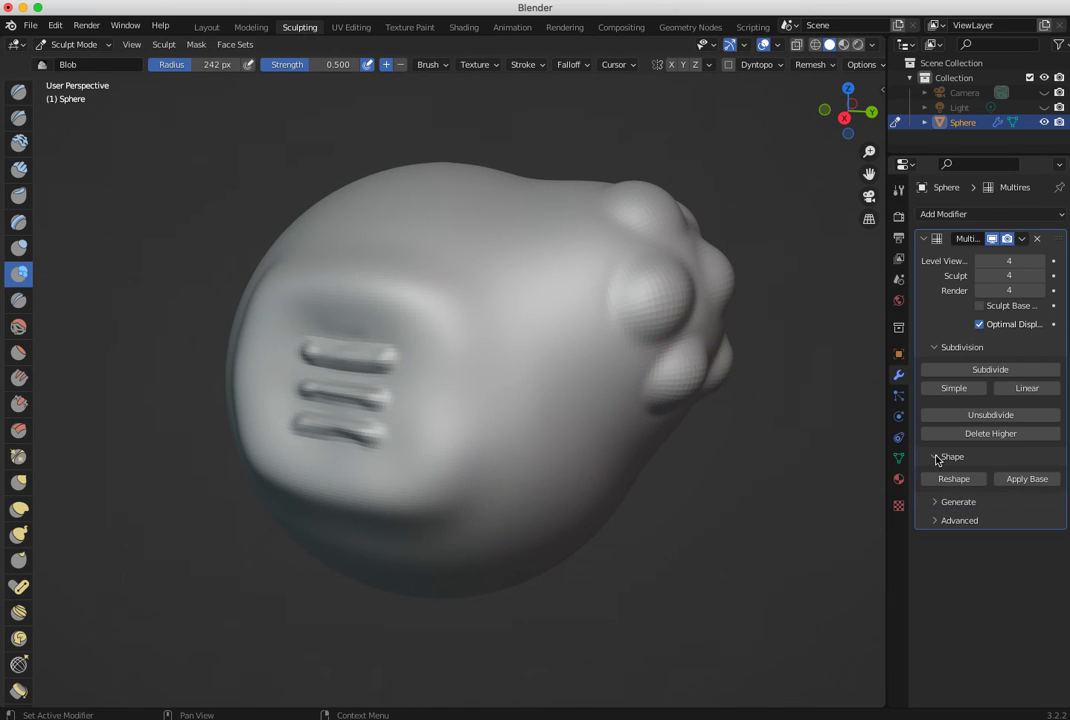
{"action": "left_click", "coordinate": [936, 457]}
Swell the smooth side of the sphere, across the ridged patch from the bumps, with the Inflate/Deflate brush at a 242 px radius
{"action": "mouse_move", "coordinate": [439, 327]}
{"action": "middle_mouse_down"}
{"action": "mouse_move", "coordinate": [339, 346]}
{"action": "mouse_move", "coordinate": [458, 377]}
{"action": "mouse_move", "coordinate": [468, 370]}
{"action": "mouse_move", "coordinate": [461, 337]}
{"action": "mouse_move", "coordinate": [513, 358]}
{"action": "mouse_move", "coordinate": [44, 260]}
{"action": "middle_mouse_up"}
{"action": "left_click", "coordinate": [18, 248]}
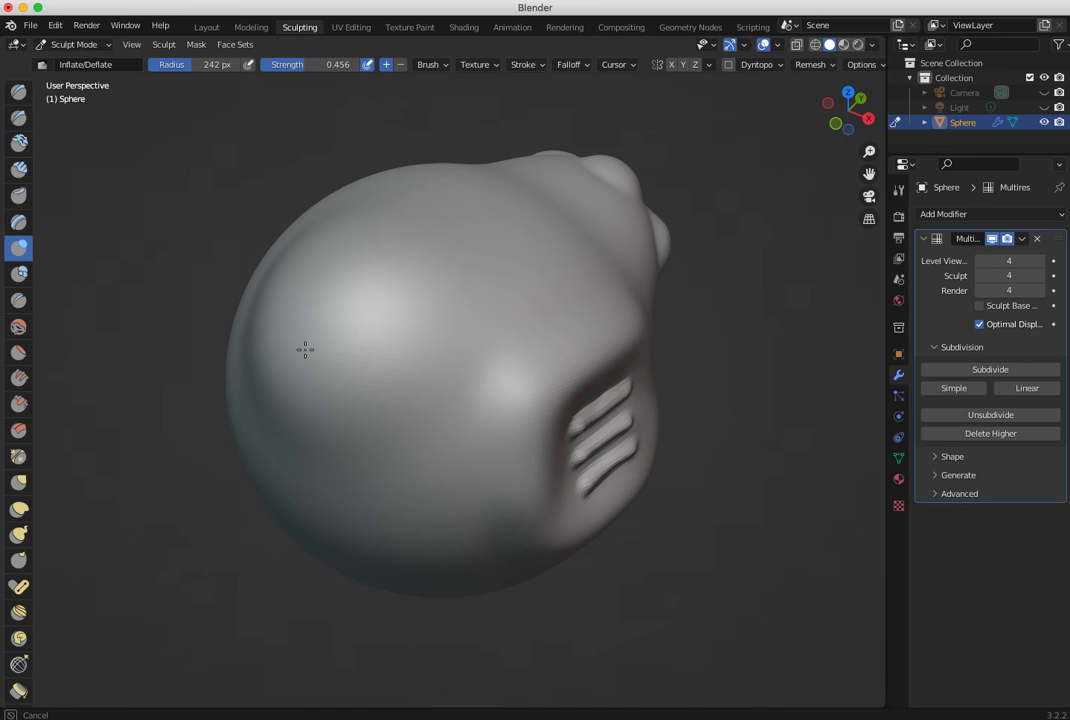
{"action": "mouse_move", "coordinate": [288, 392]}
{"action": "middle_mouse_down"}
{"action": "mouse_move", "coordinate": [389, 408]}
{"action": "mouse_move", "coordinate": [451, 373]}
{"action": "mouse_move", "coordinate": [394, 377]}
{"action": "mouse_move", "coordinate": [301, 411]}
{"action": "mouse_move", "coordinate": [294, 392]}
{"action": "mouse_move", "coordinate": [196, 387]}
{"action": "mouse_move", "coordinate": [313, 370]}
{"action": "mouse_move", "coordinate": [217, 375]}
{"action": "middle_mouse_up"}
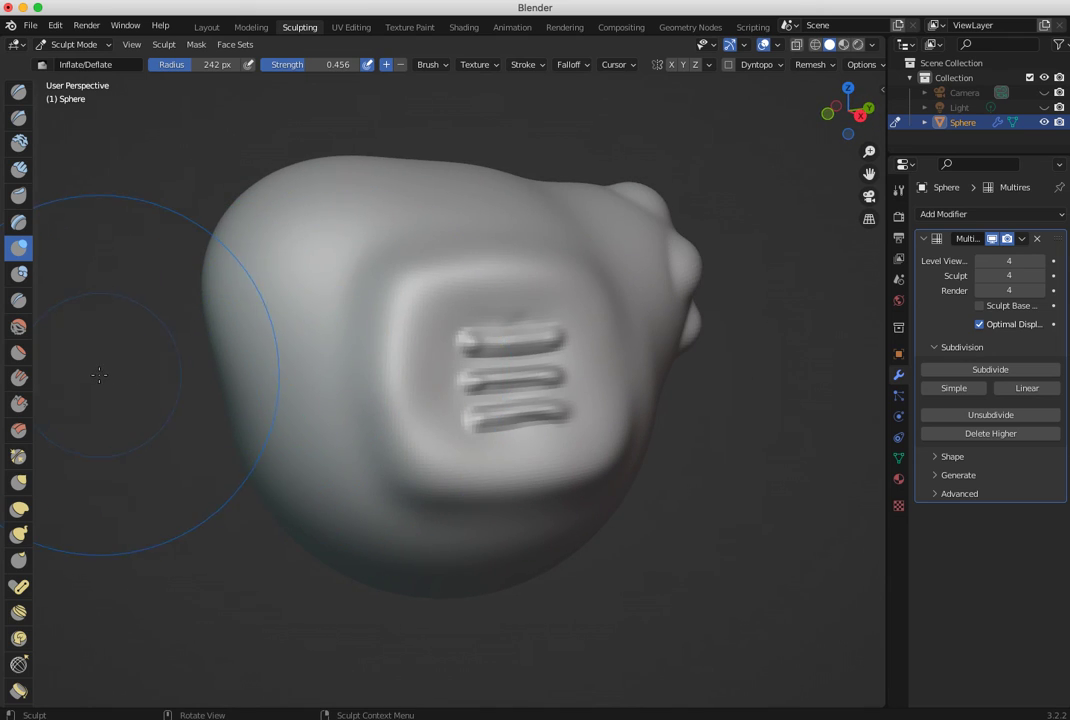